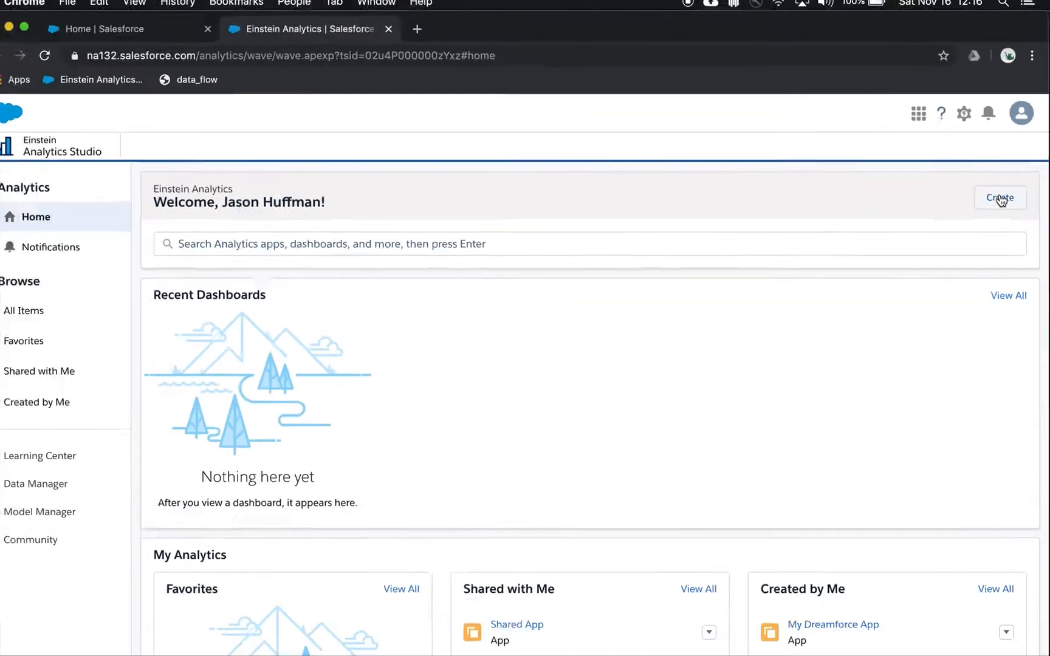
Create a new dataset from Salesforce Data and name it MyOppsData.
left_click(1000, 198)
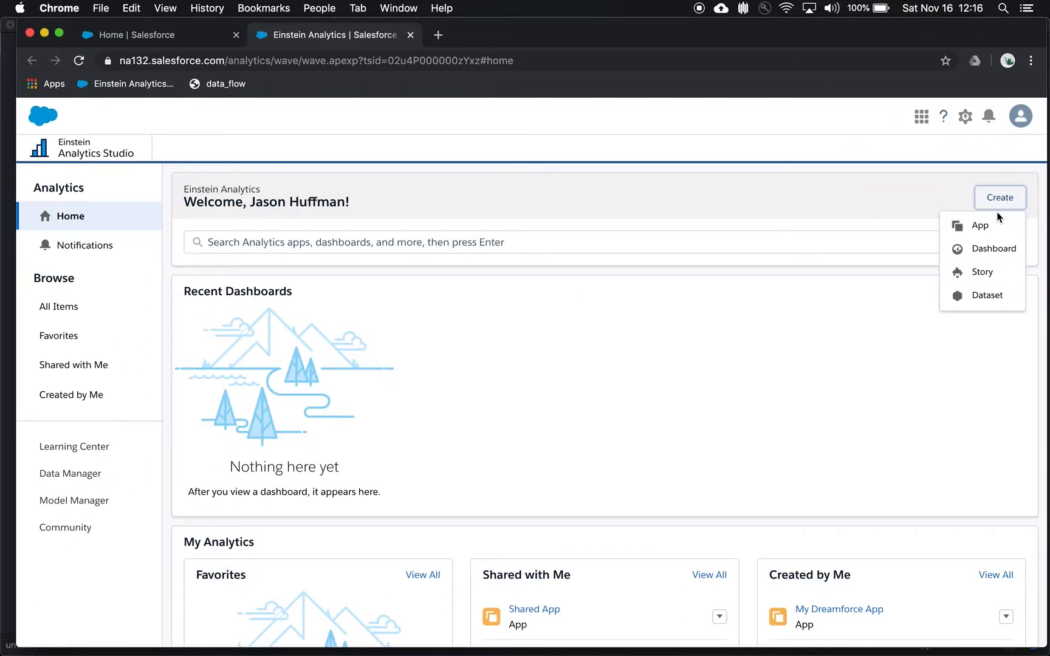
left_click(991, 294)
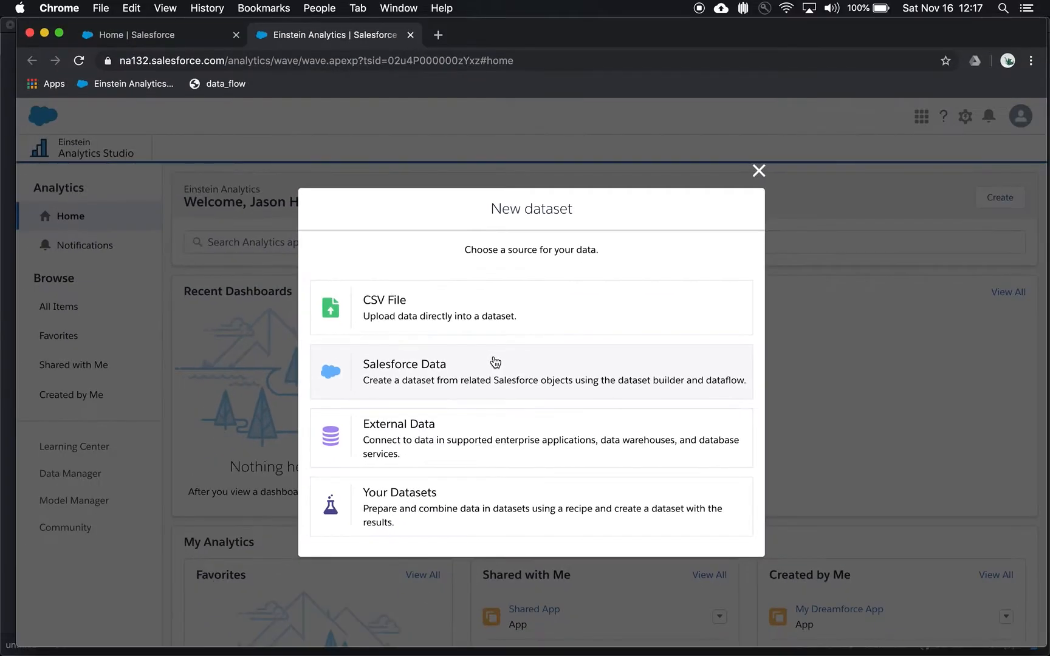
left_click(494, 362)
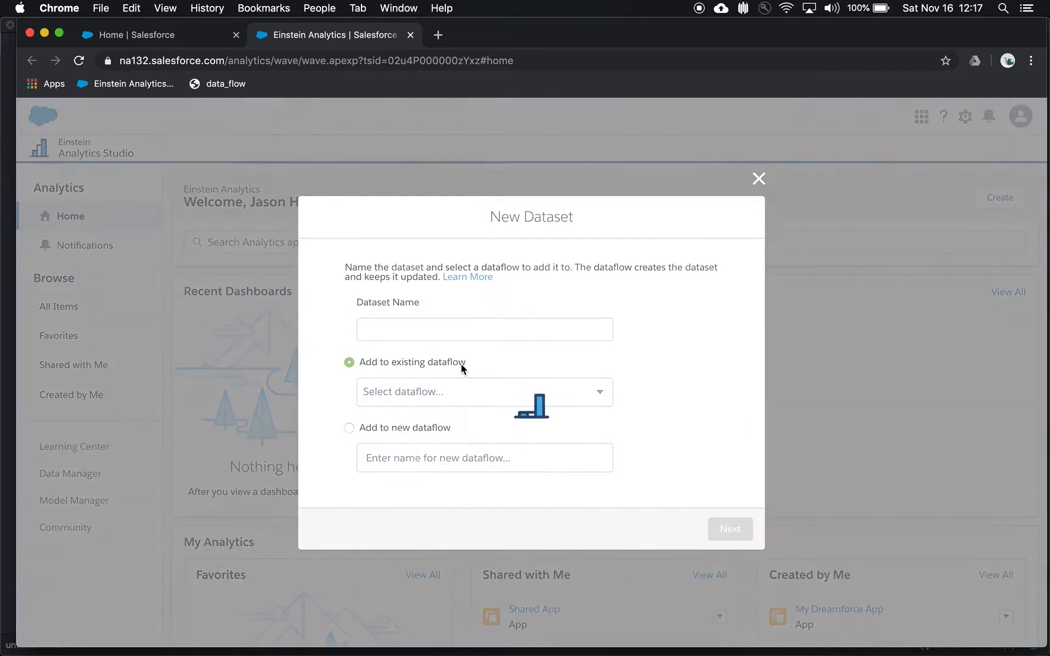
left_click(459, 332)
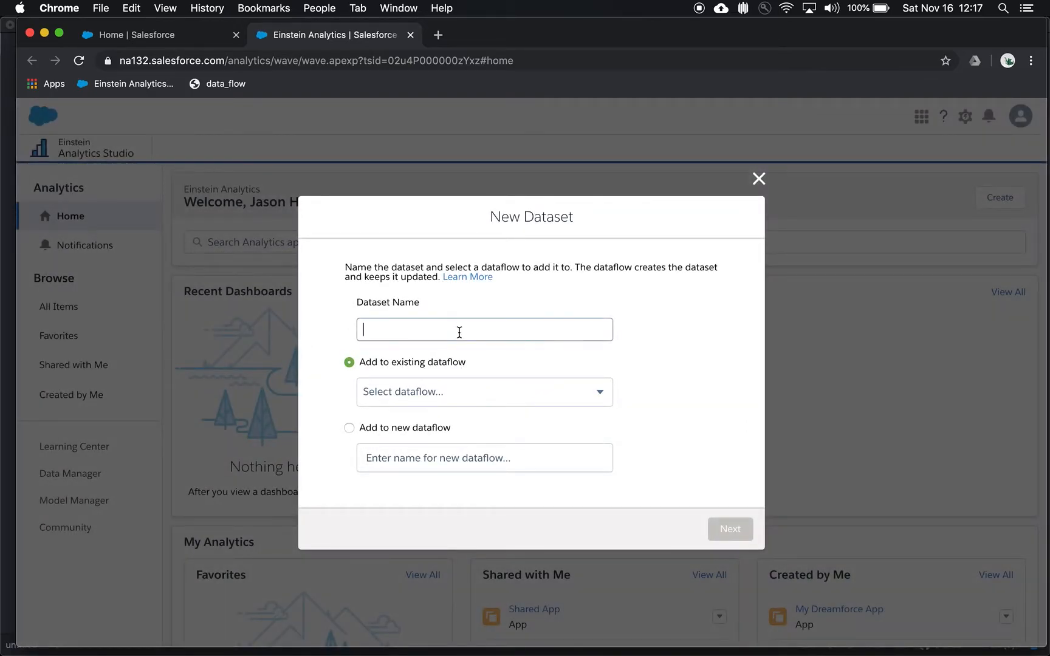
type("MyOppsData")
Assign the dataset to a new dataflow named My Dreamforce Dataflow and continue to the object selection.
left_click(350, 429)
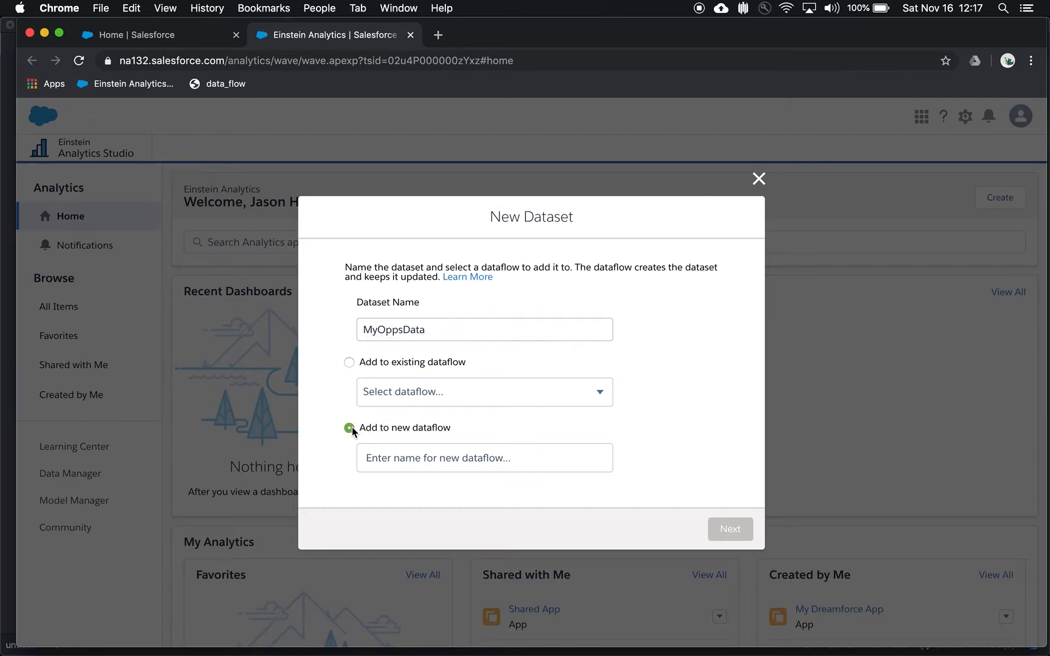
left_click(397, 463)
type("My Drea")
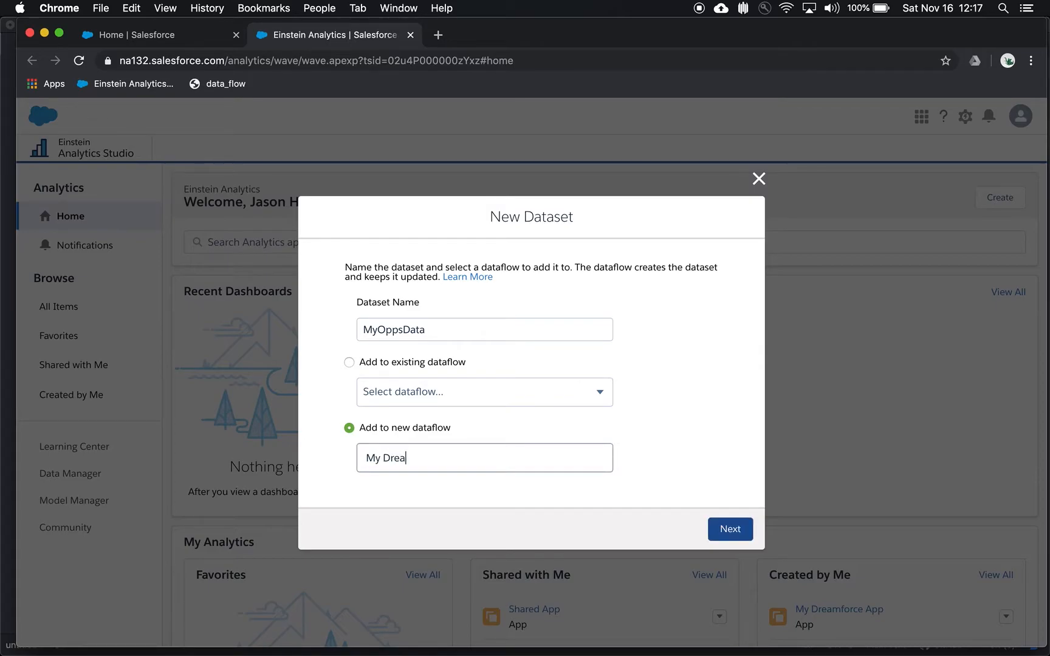
type("mforce Dataflow")
left_click(730, 529)
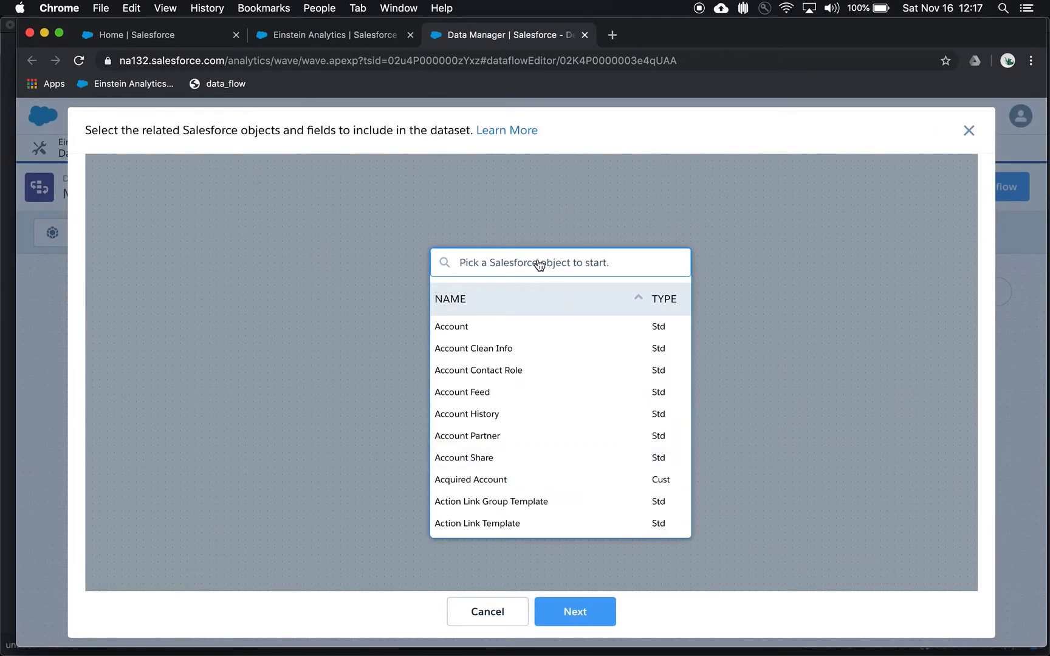
Choose Opportunity as the root object and include its Amount, Close Date, Closed and Created Date fields.
type("oppor")
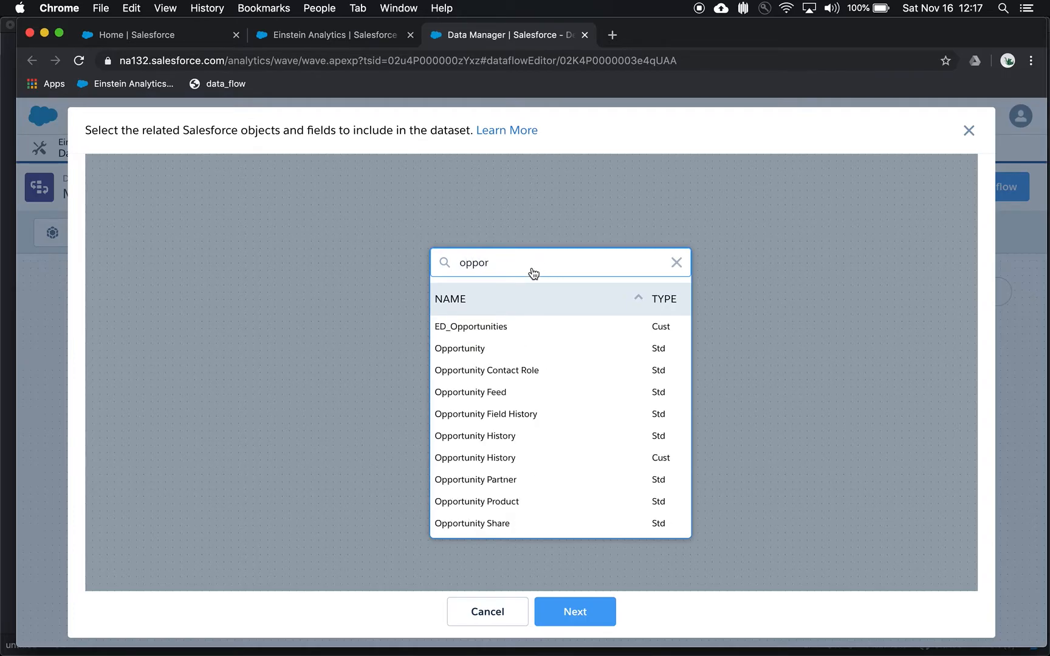
left_click(476, 353)
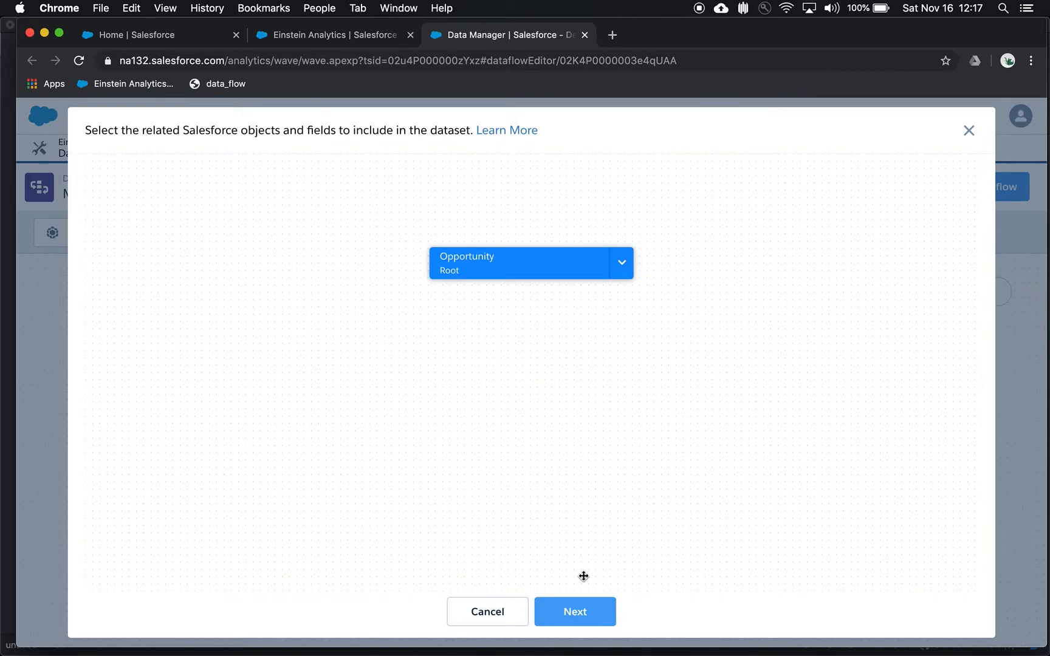
mouse_move(562, 273)
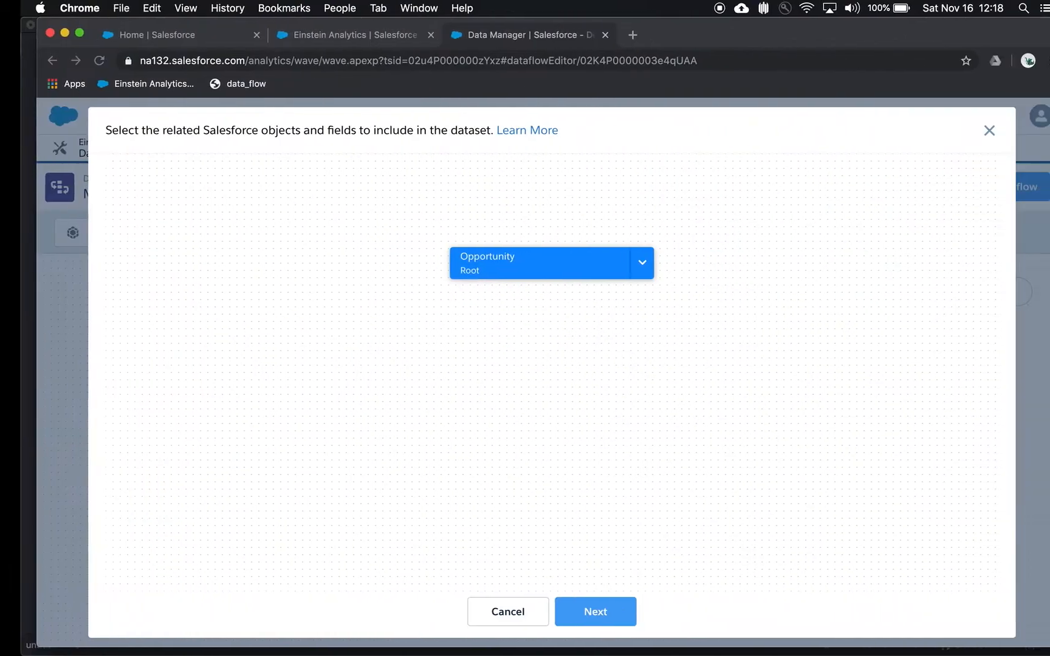
mouse_move(600, 277)
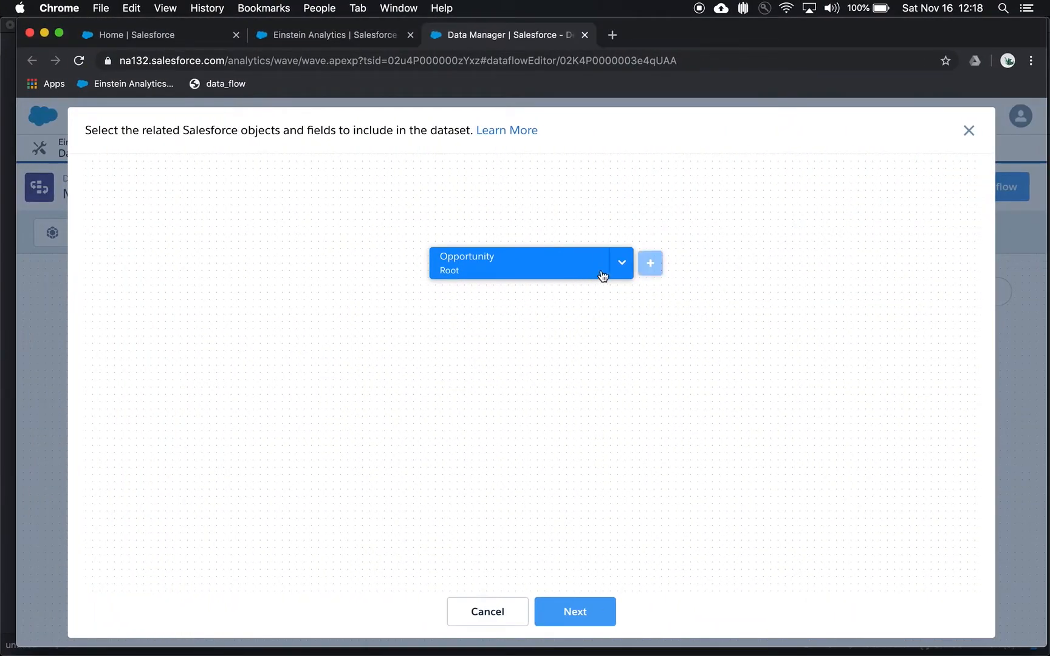
left_click(650, 265)
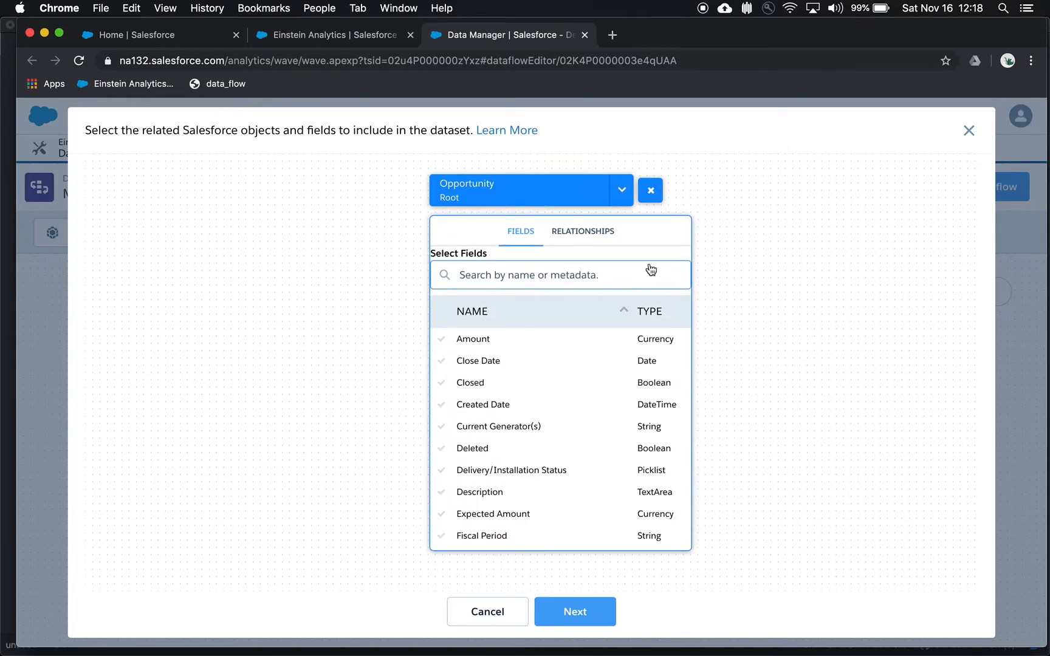
left_click(470, 341)
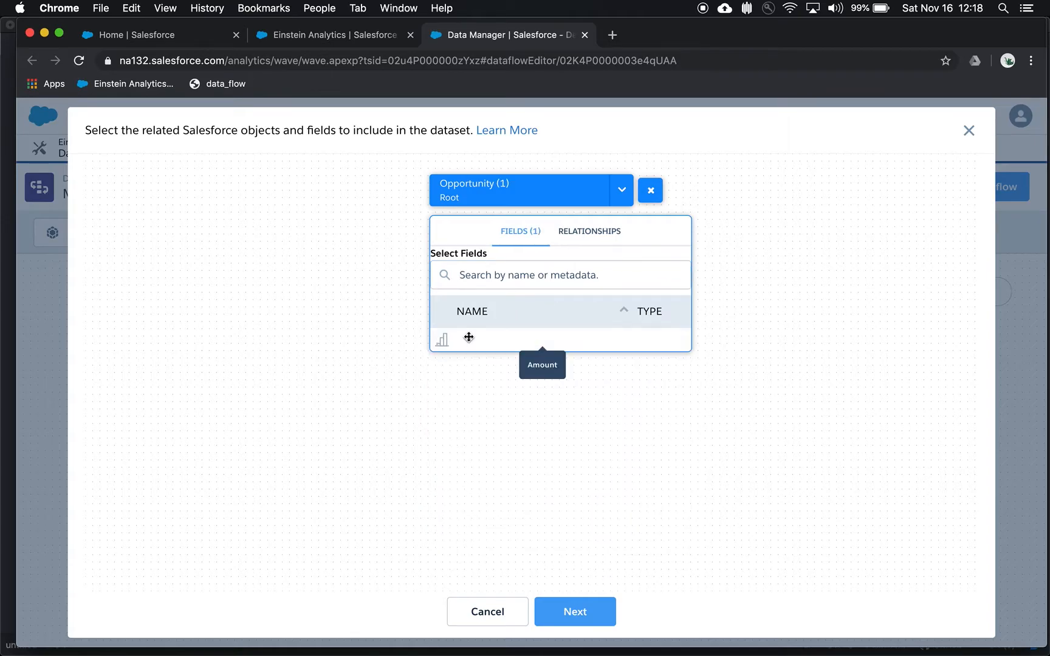
left_click(469, 362)
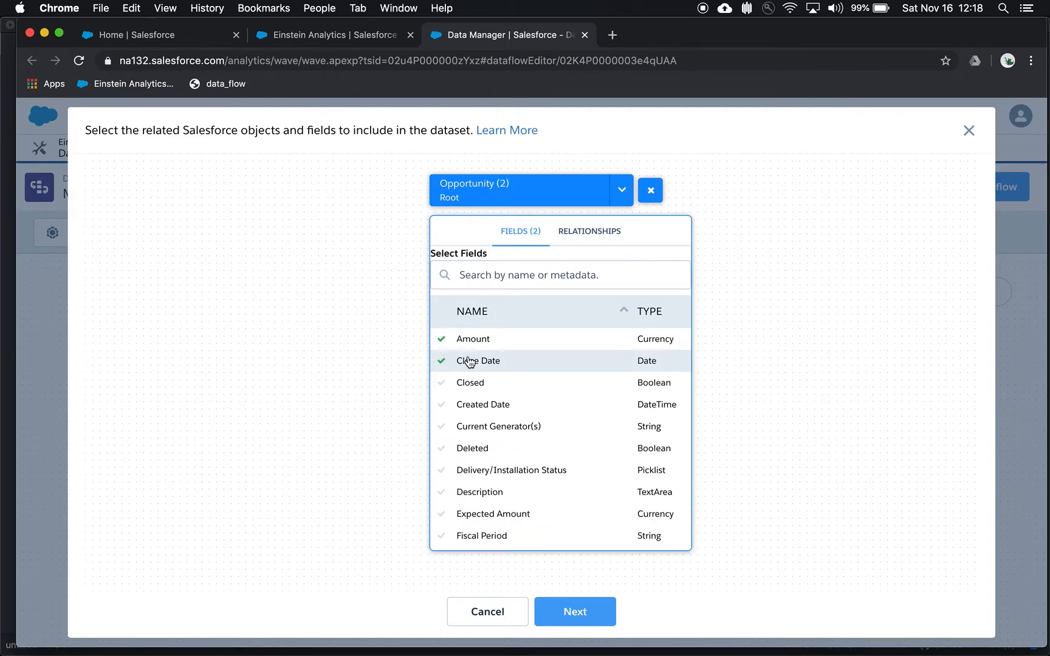
left_click(469, 384)
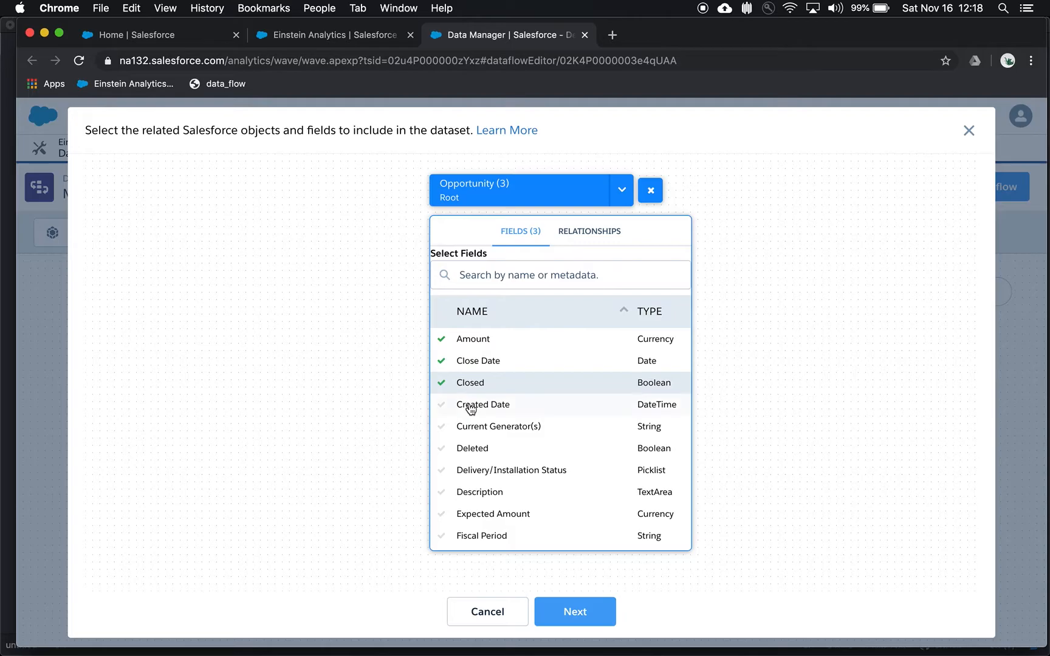
left_click(470, 404)
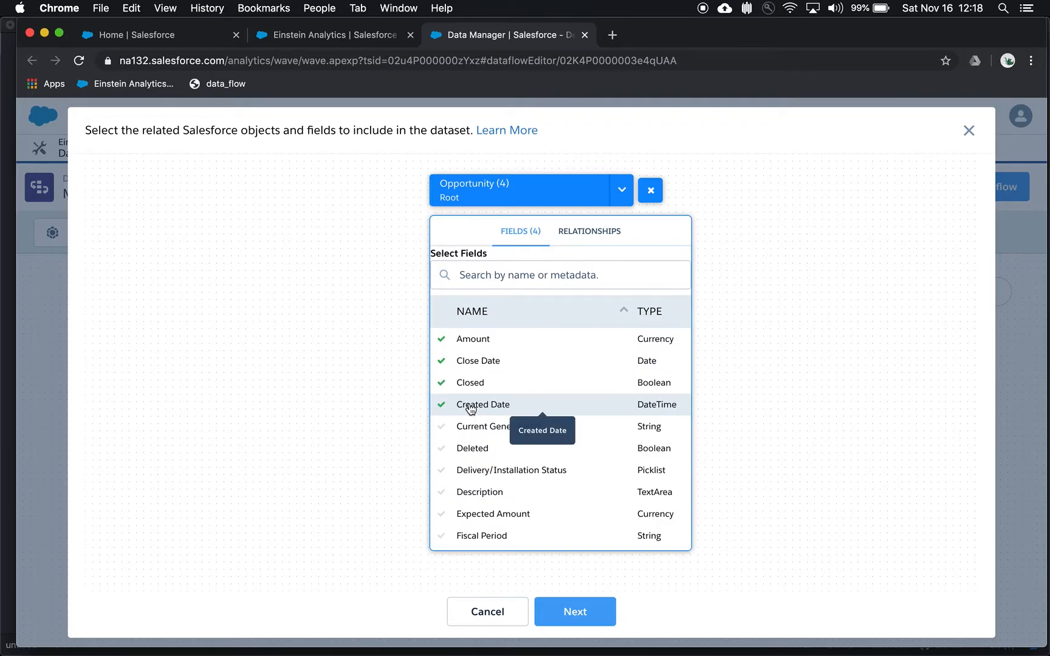
Find and add the Name and Opportunity Type fields to the Opportunity object's selection.
left_click(467, 275)
type("name")
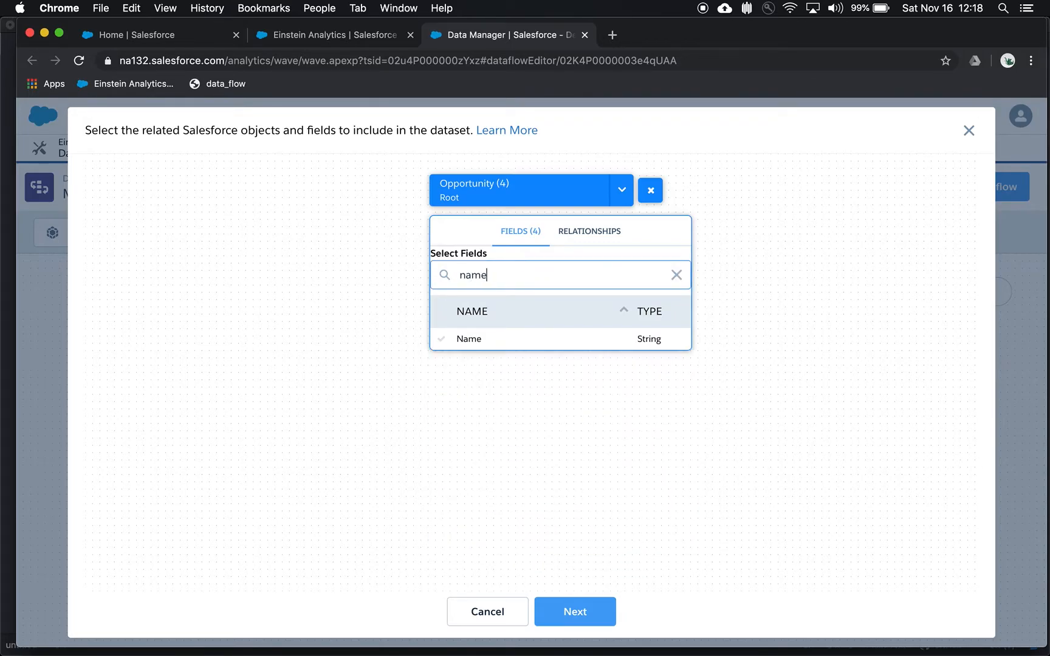
left_click(477, 338)
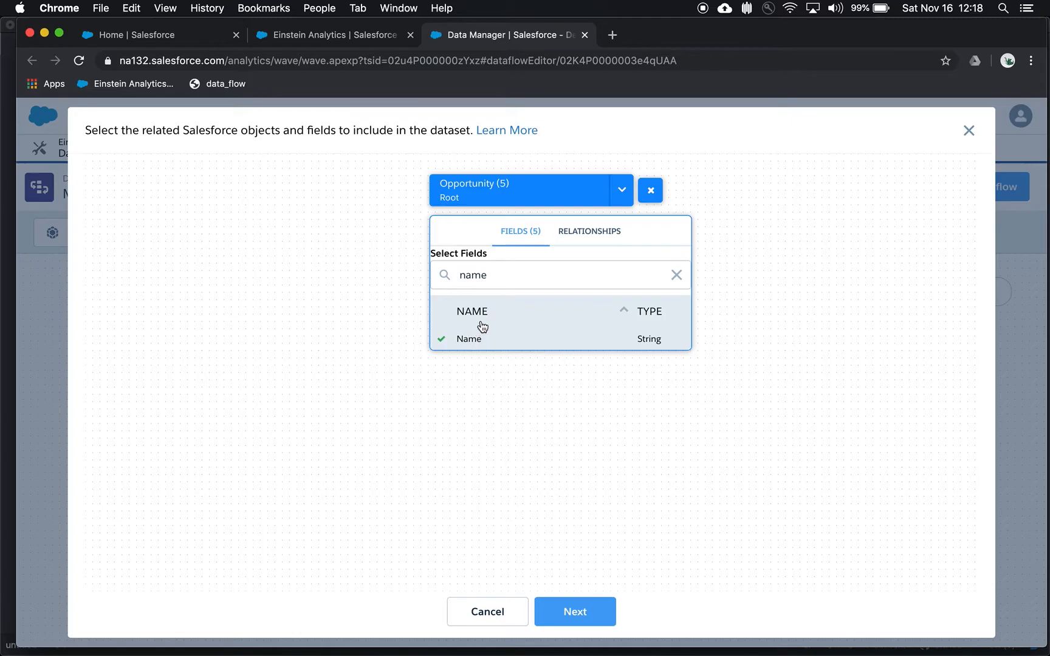
double_click(502, 285)
type("type")
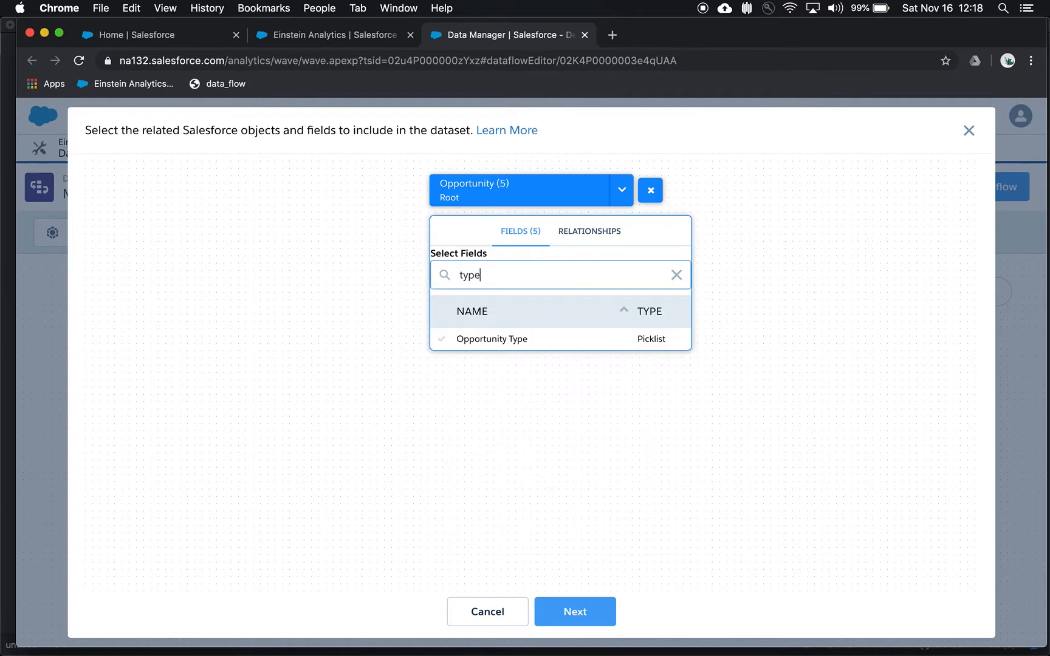
left_click(506, 338)
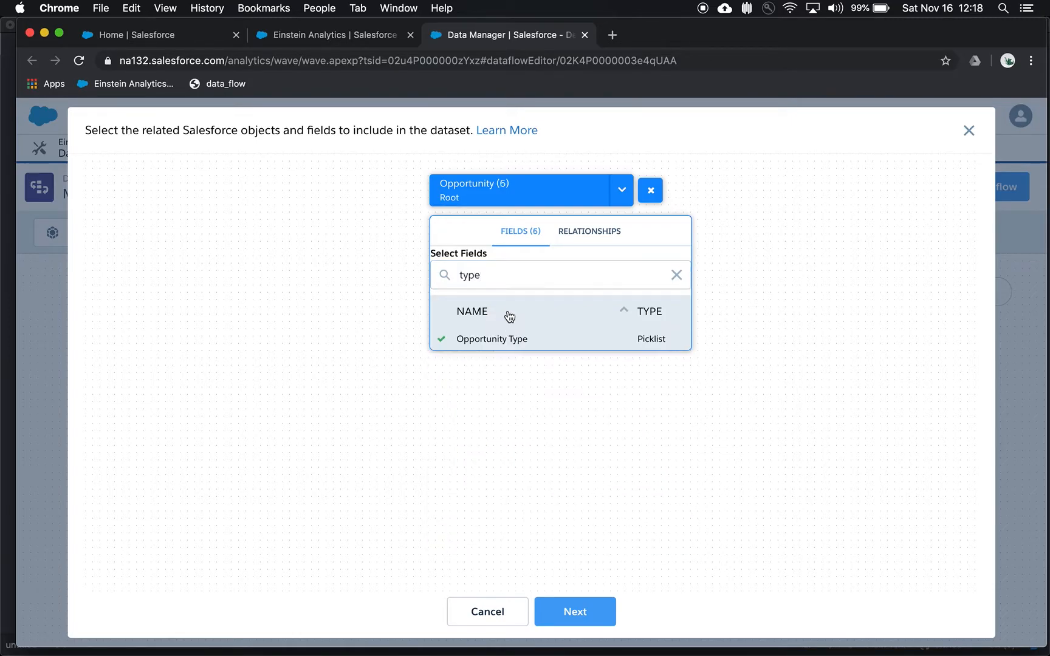
Find and add the Stage and Won fields to the Opportunity object, and clear the field search.
double_click(504, 284)
type("stage")
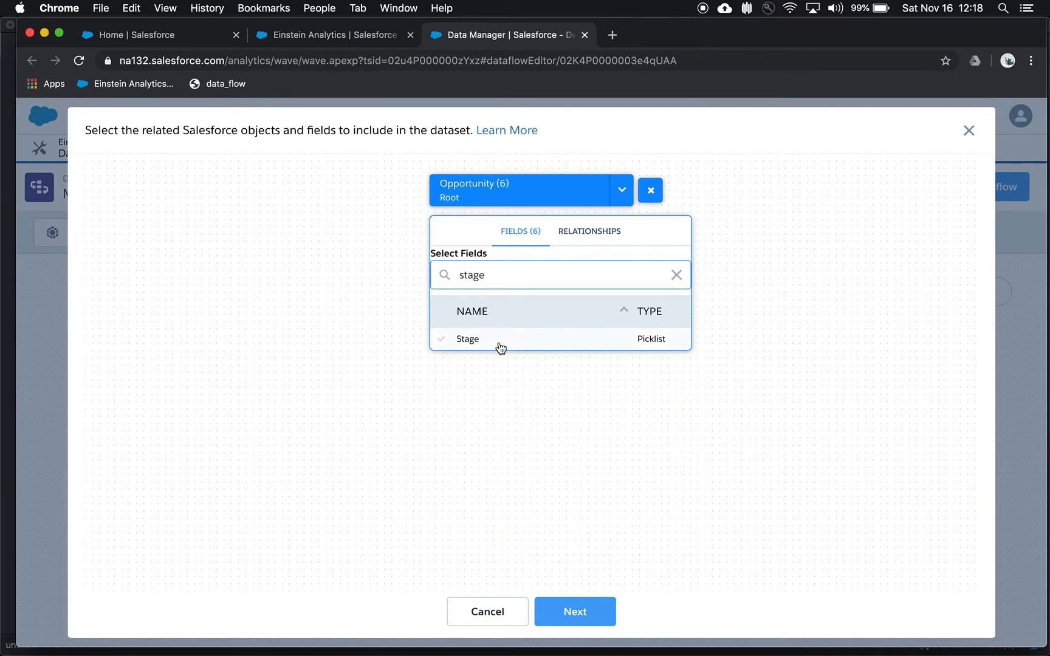
left_click(498, 344)
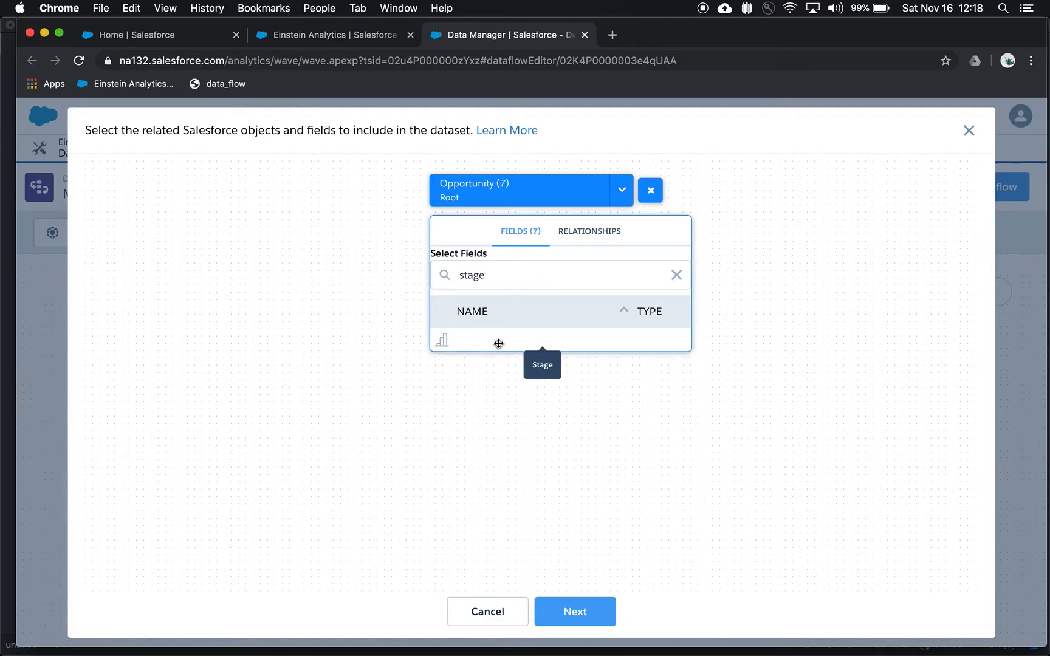
double_click(506, 284)
type("won")
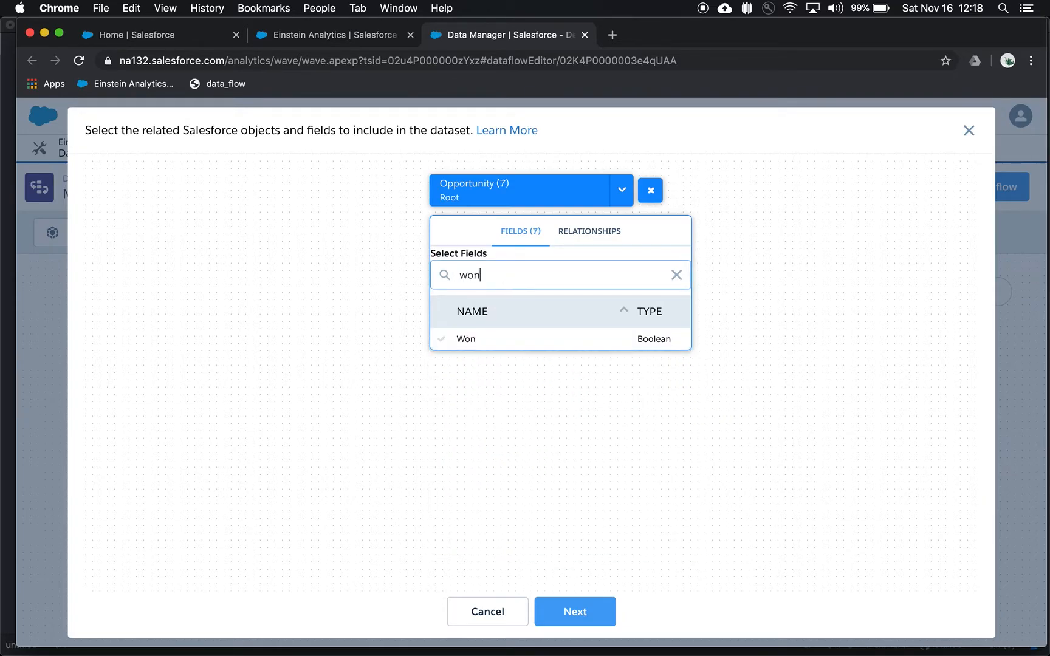
left_click(506, 347)
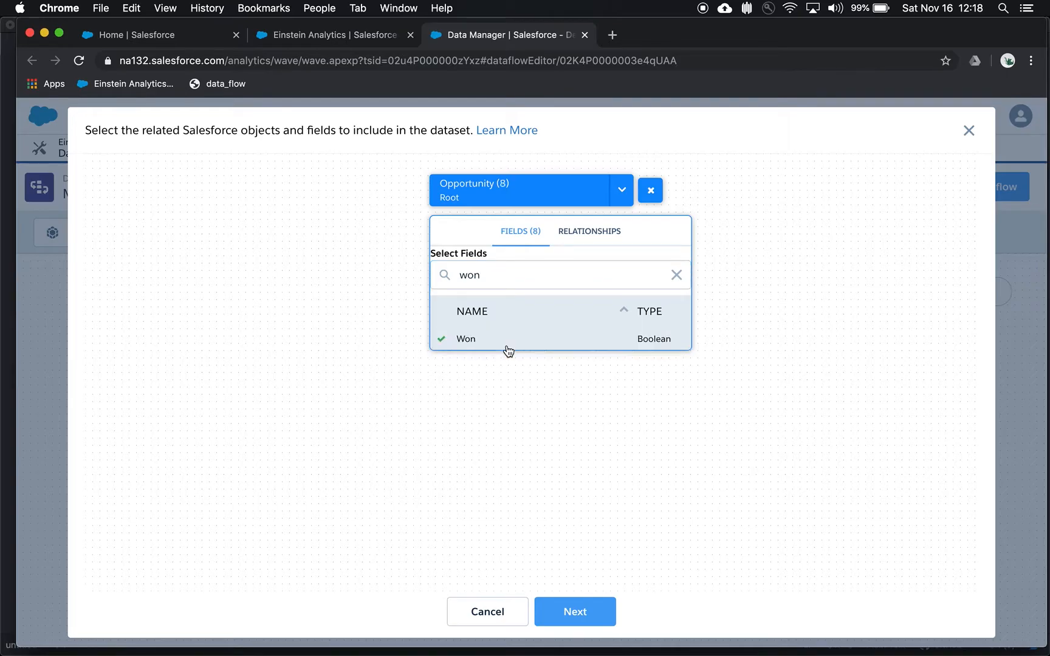
left_click(672, 281)
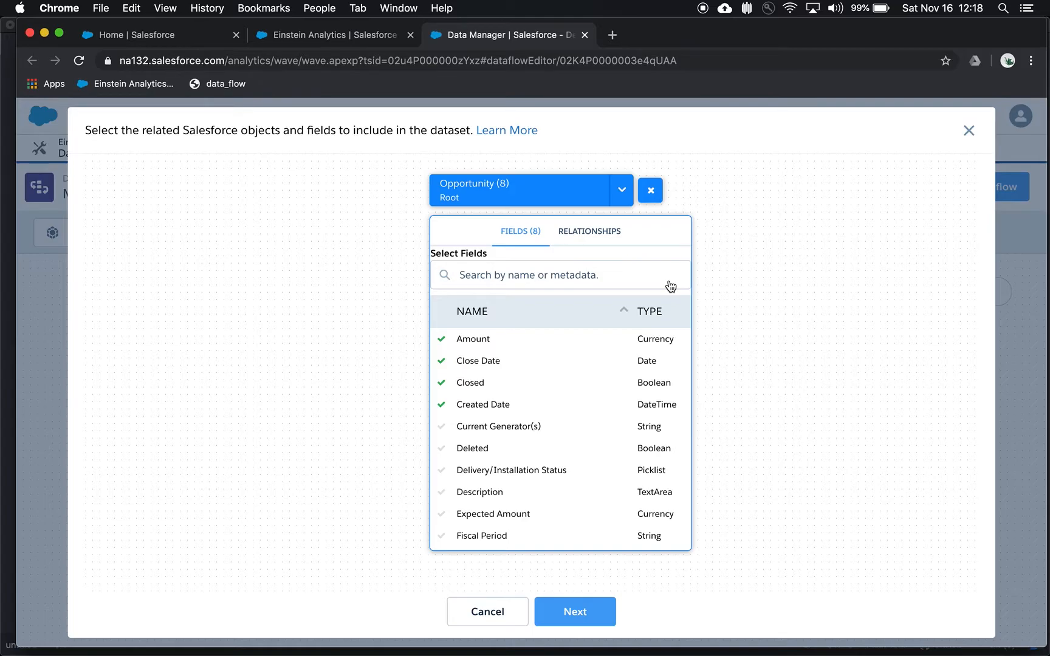
Join the related Account object through Account ID and the User object through Owner ID to Opportunity.
left_click(591, 236)
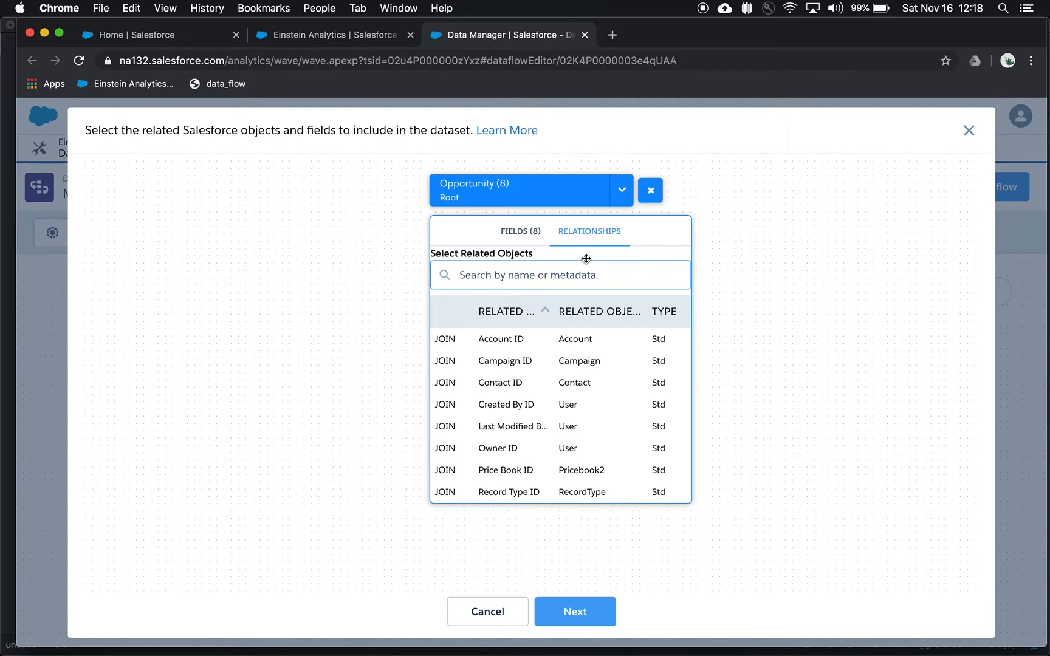
left_click(493, 339)
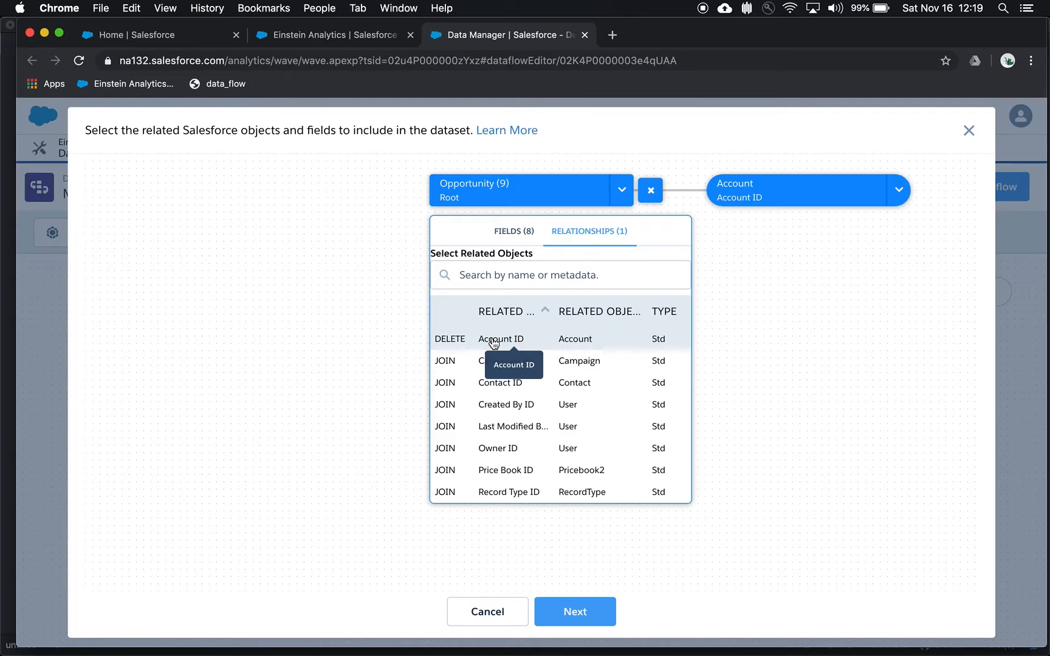
left_click(496, 448)
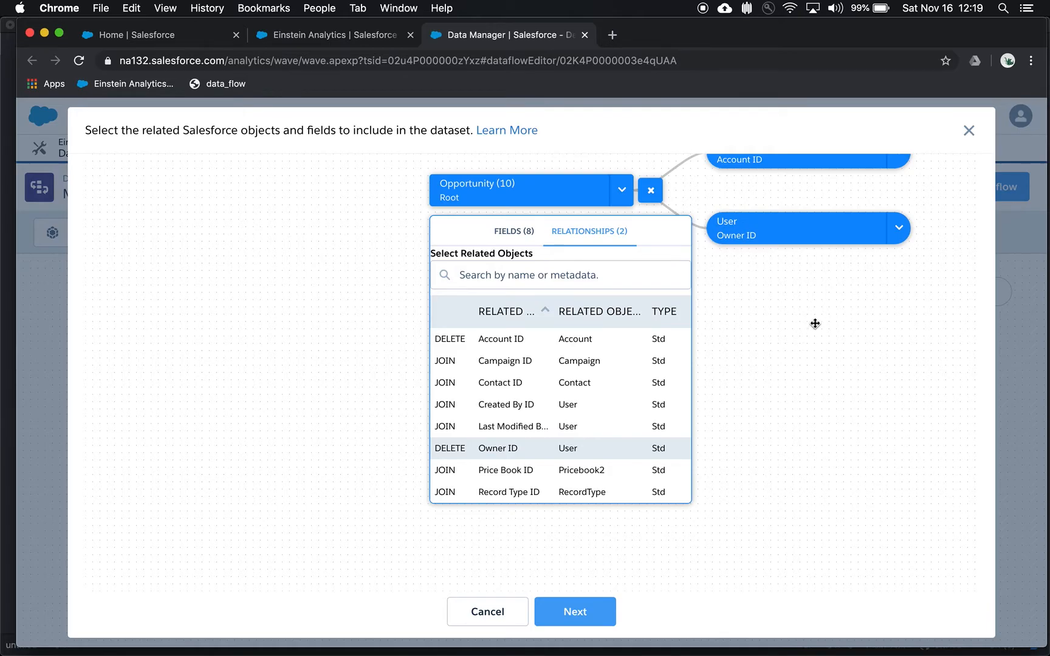
left_click_drag(815, 323, 567, 423)
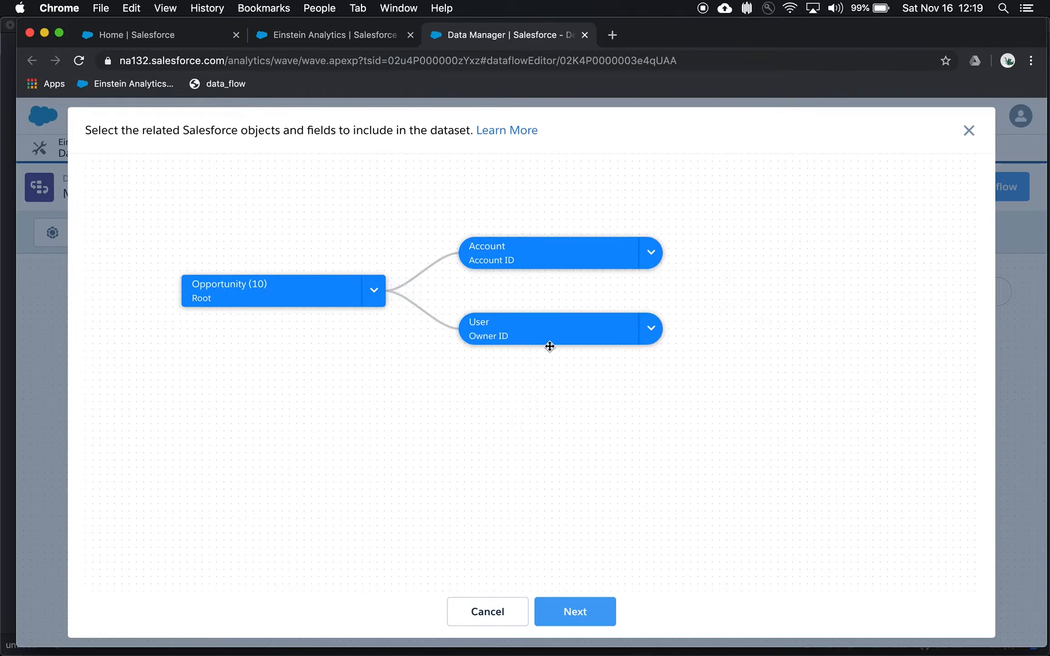
Include the Account Name and Account Type fields from the related Account object.
mouse_move(556, 254)
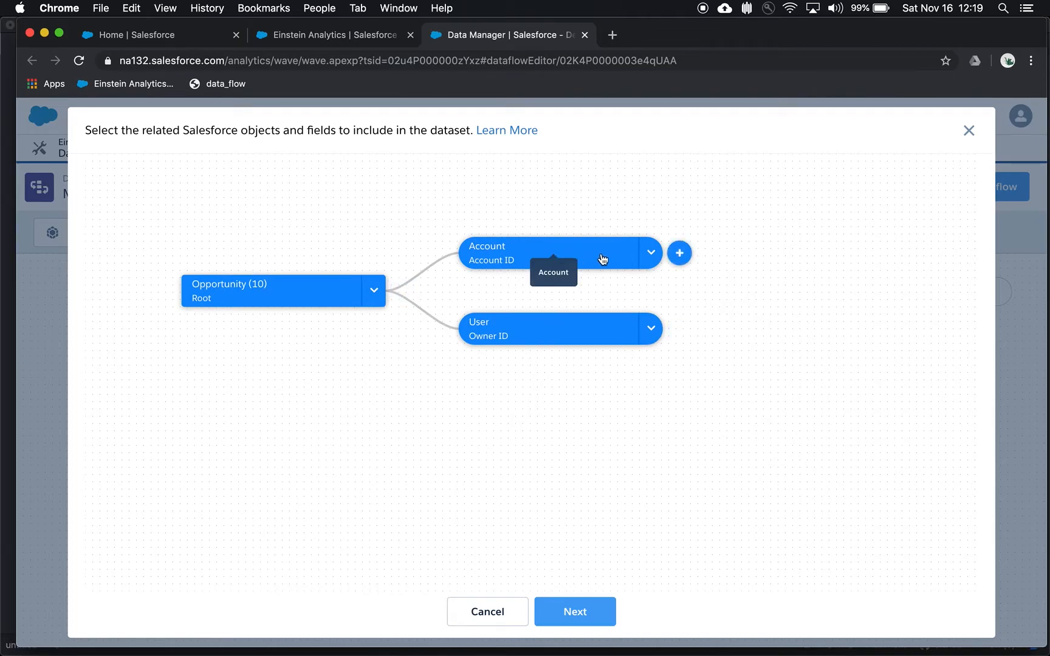
left_click(680, 254)
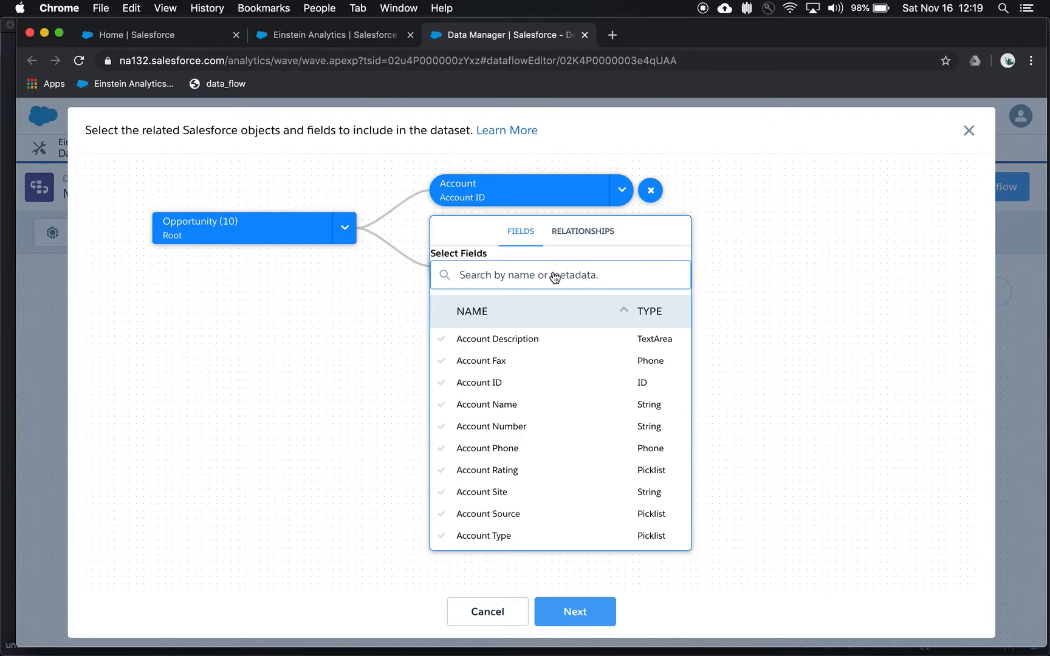
left_click(496, 406)
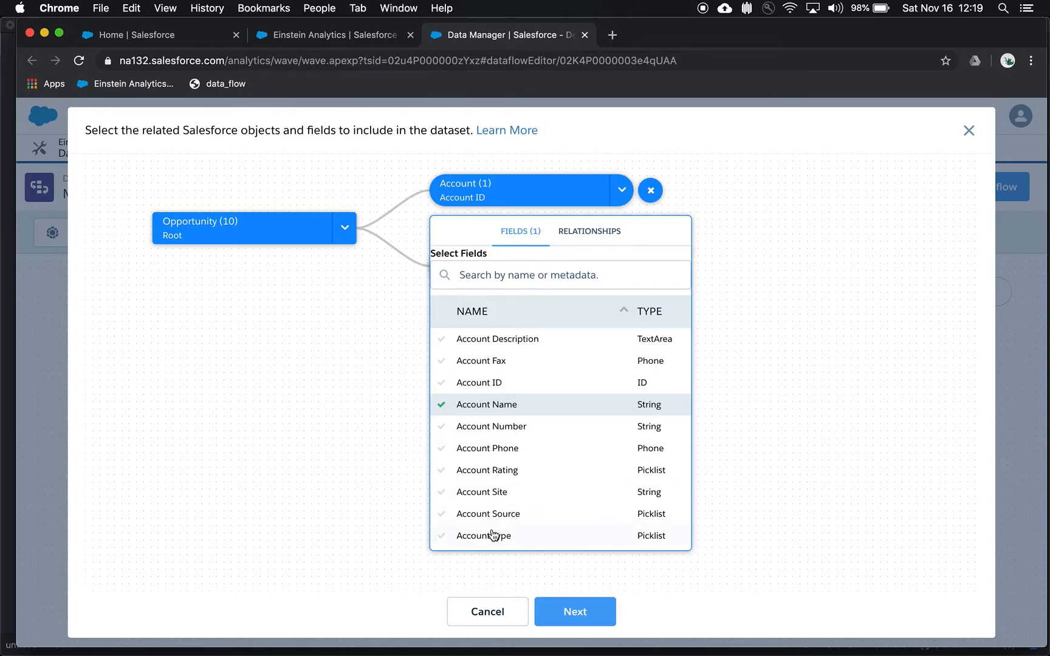
left_click(493, 534)
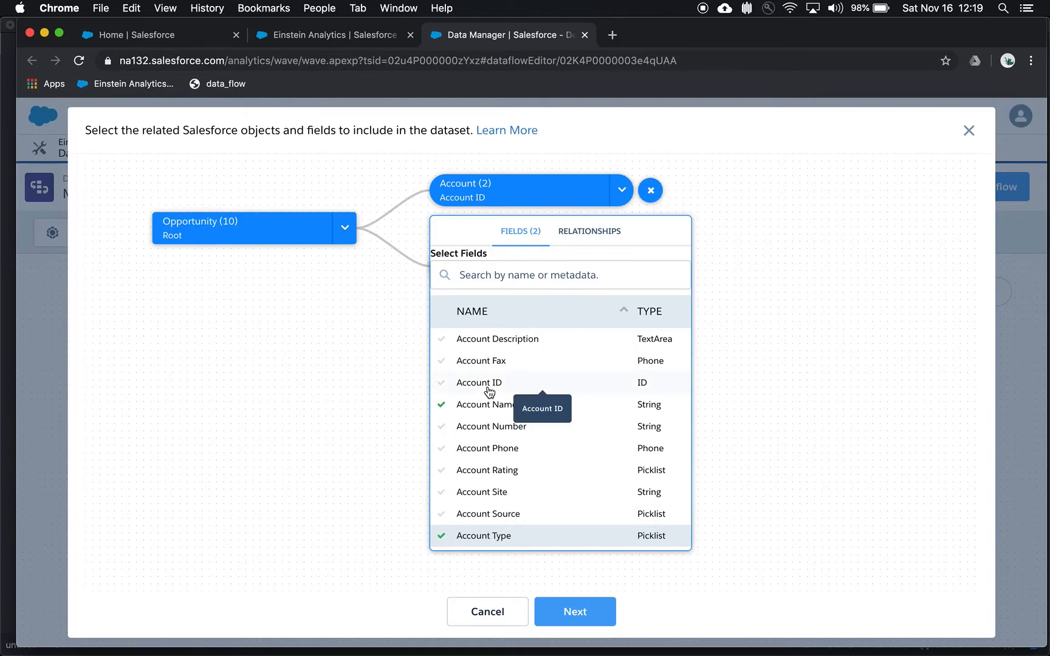
Find and add the Billing State/Province and Industry fields to the Account object, and close its field selection.
left_click(520, 273)
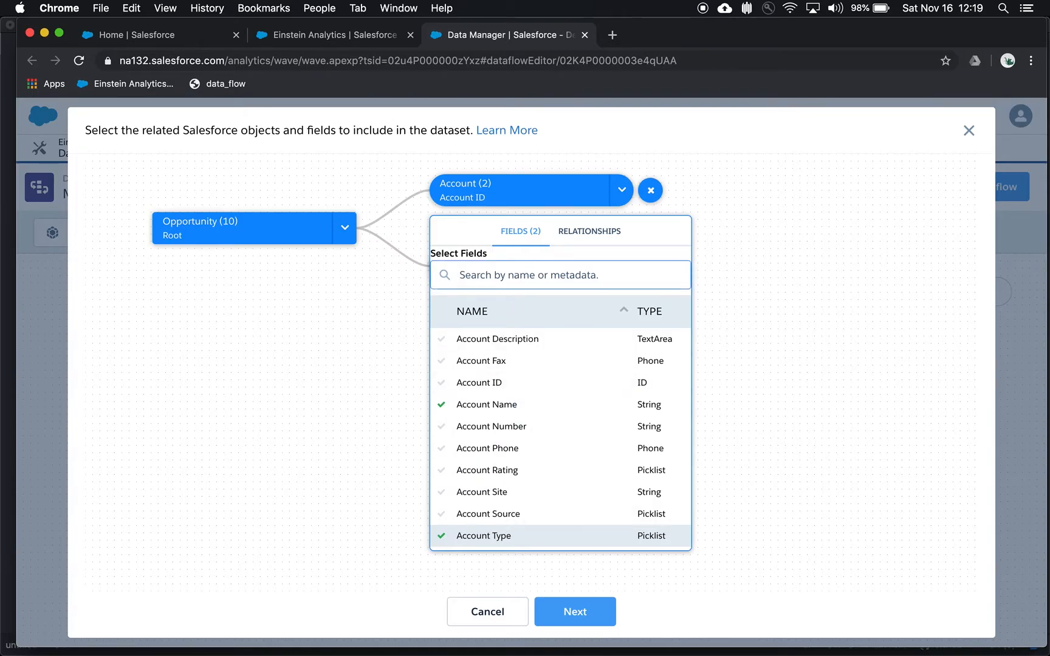
type("state")
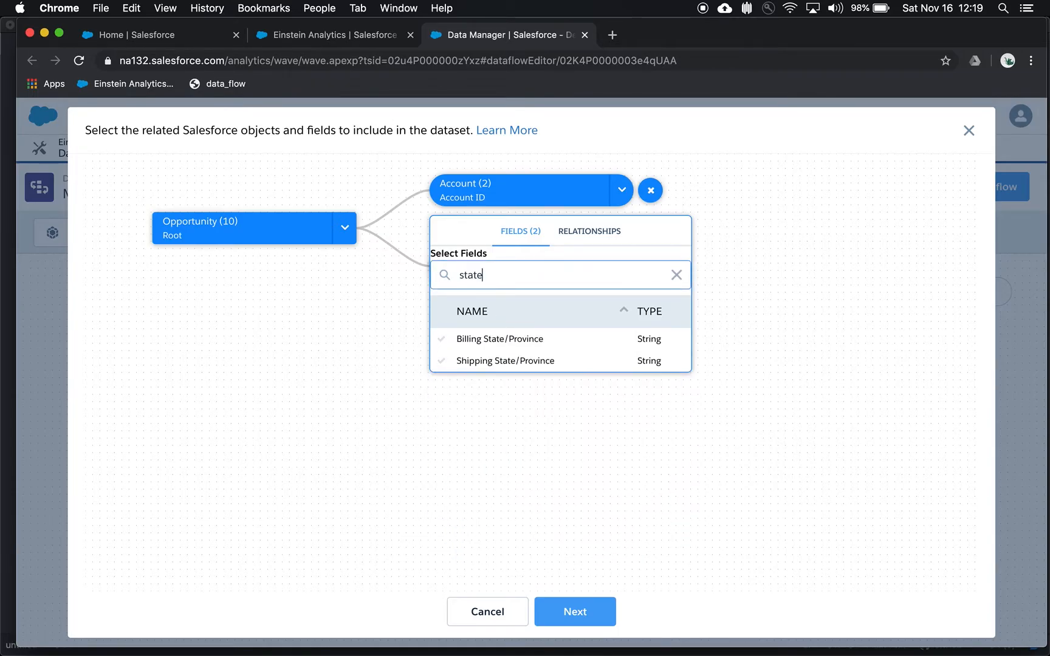
left_click(528, 339)
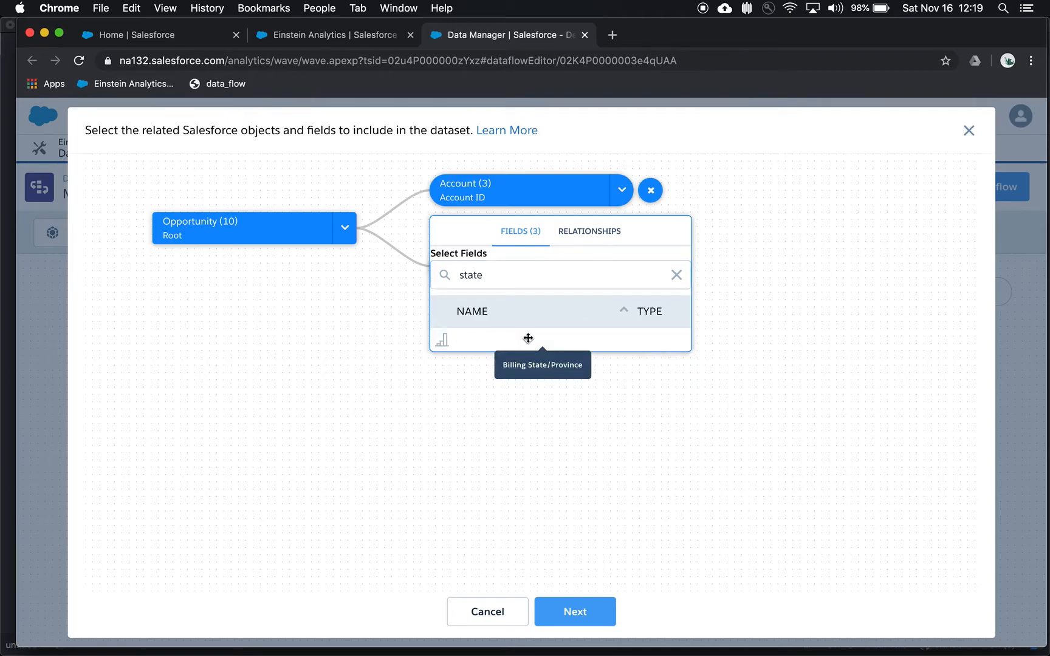
left_click(528, 284)
key("super+a")
type("indu")
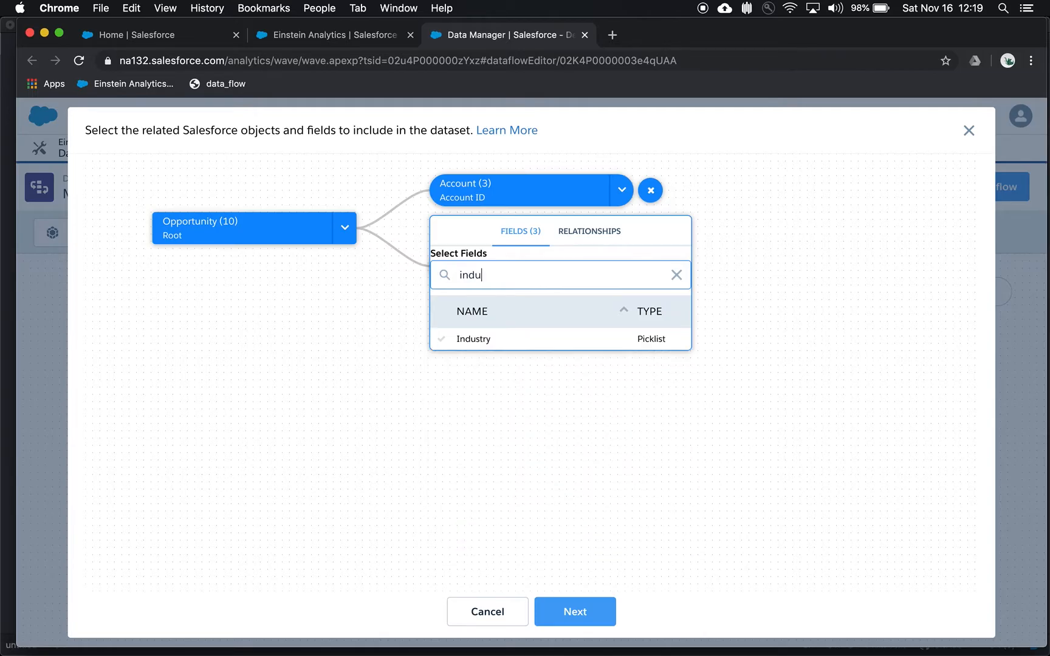
left_click(518, 346)
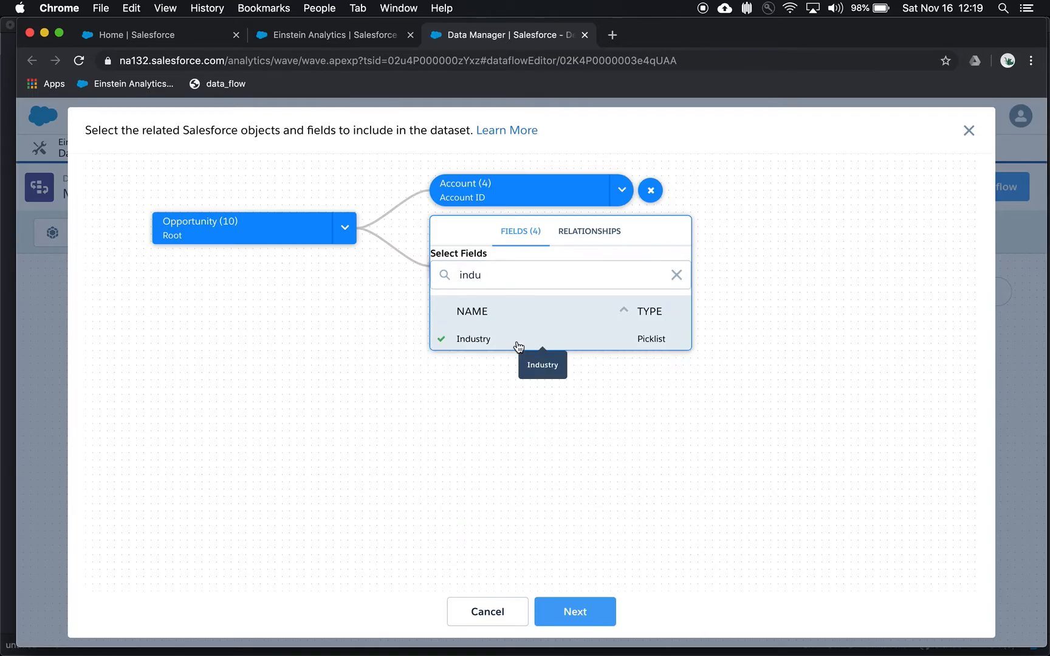
left_click(786, 307)
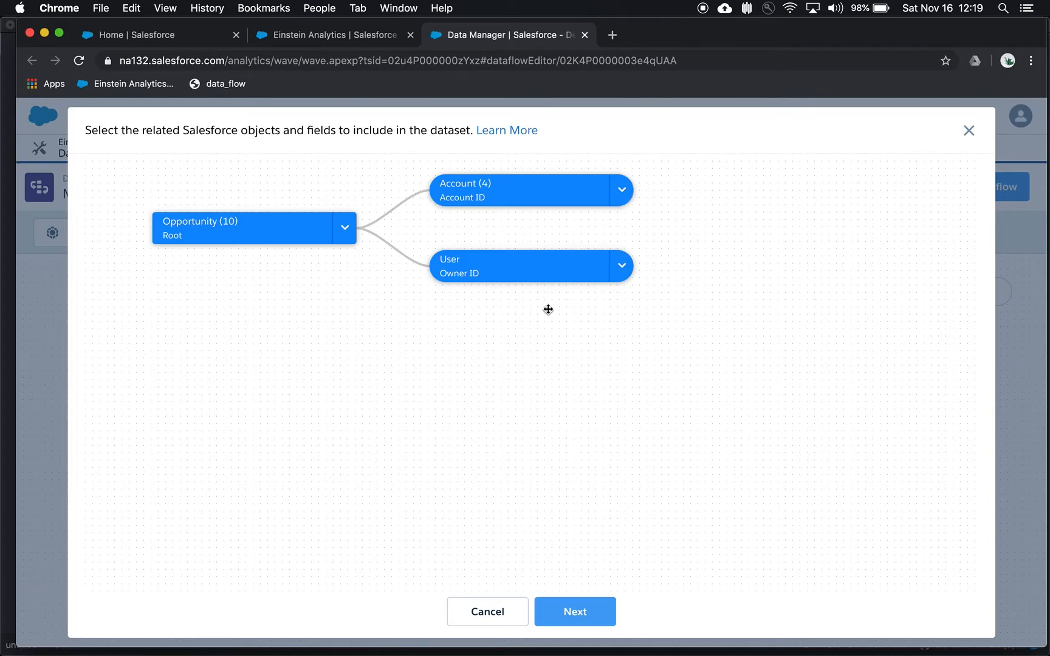
Find and add the Full Name and Photo fields to the User object joined through Owner ID.
mouse_move(546, 274)
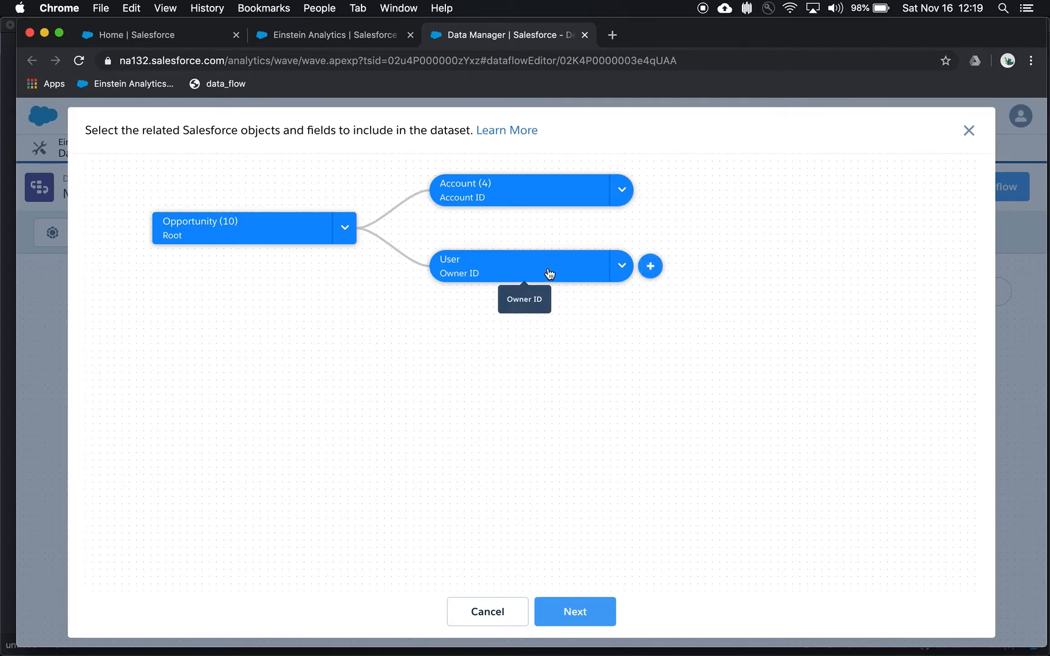
left_click(651, 266)
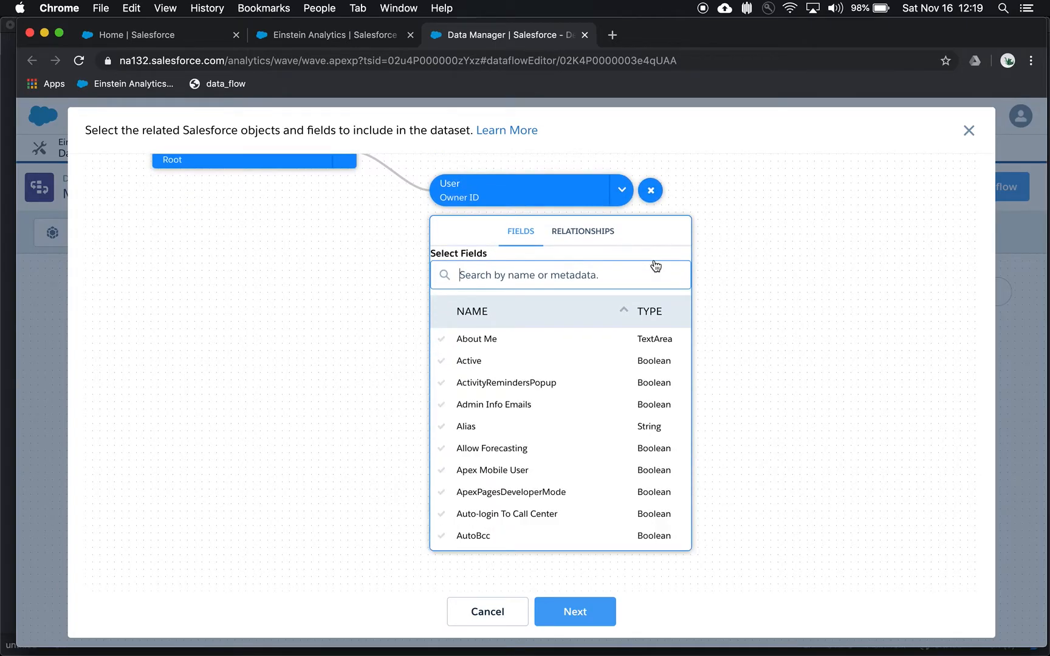
type("ful")
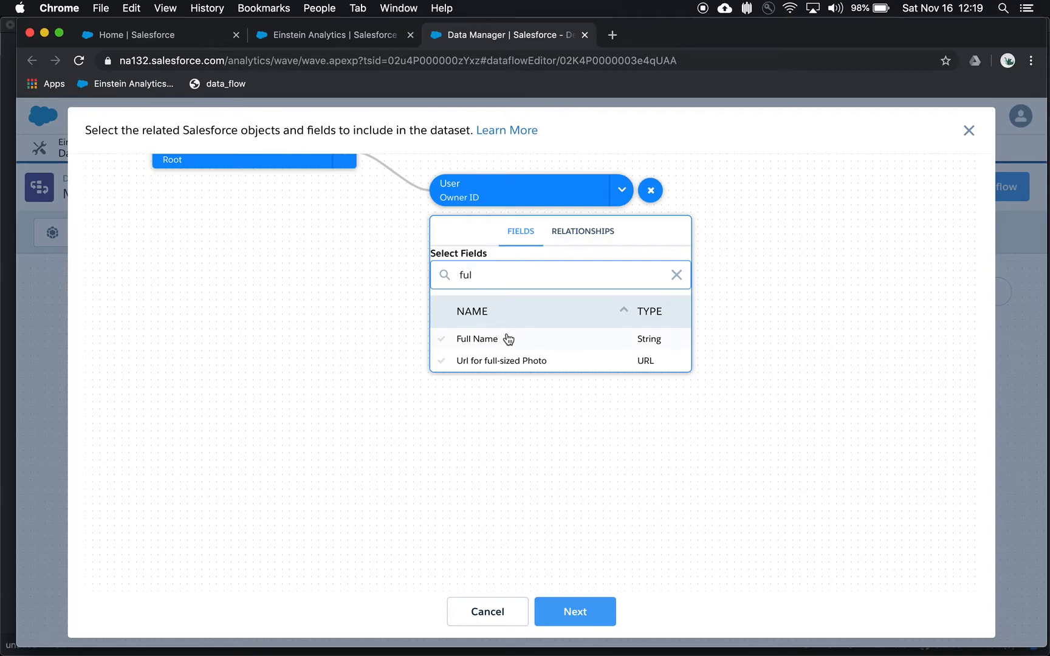
left_click(505, 339)
double_click(518, 279)
type("phot")
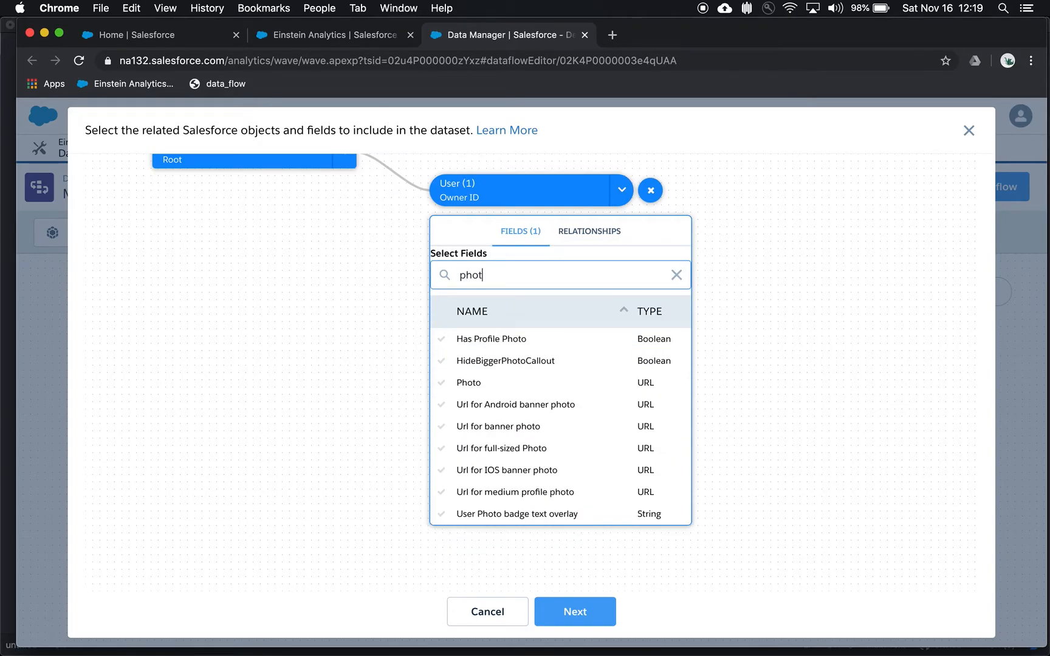
left_click(470, 384)
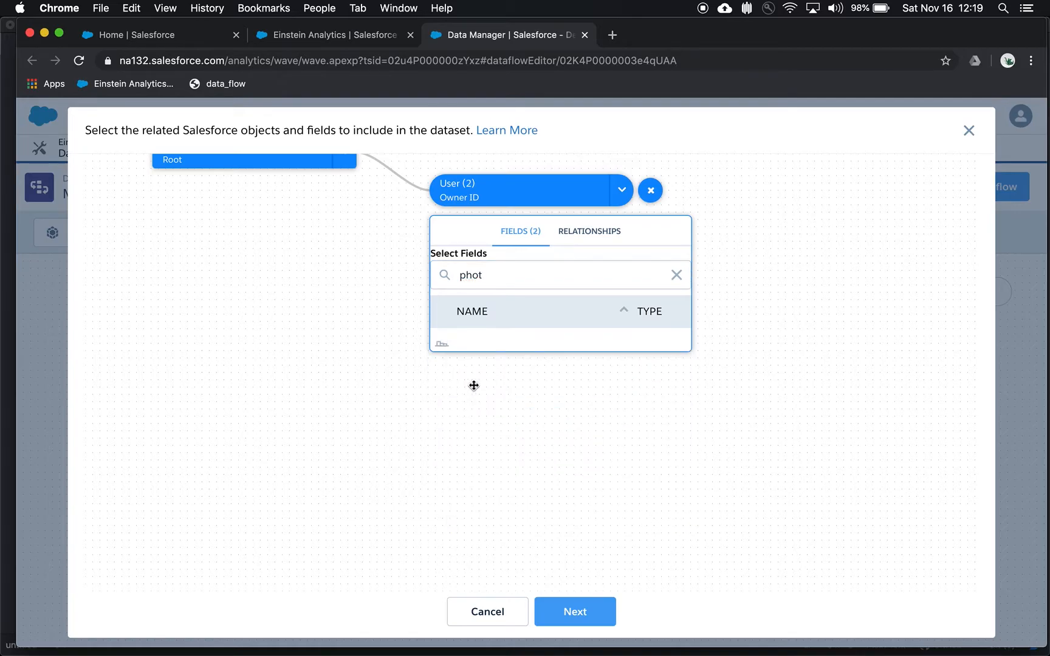
left_click(762, 352)
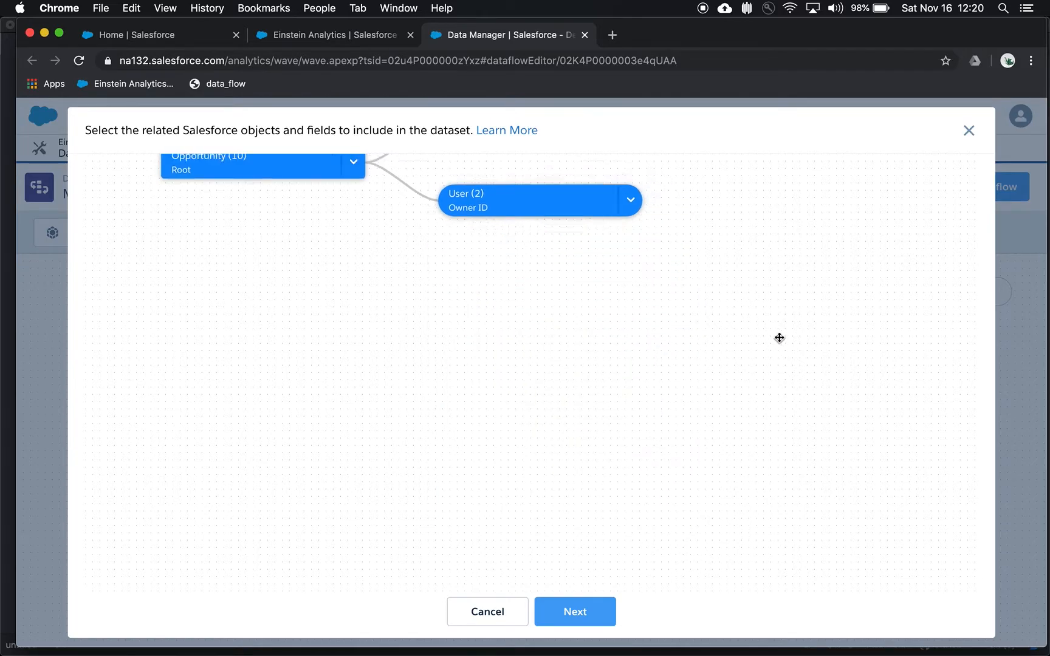
Finish the object selection, create the dataset in My Dreamforce App, and go to the data monitor.
left_click_drag(768, 322, 851, 445)
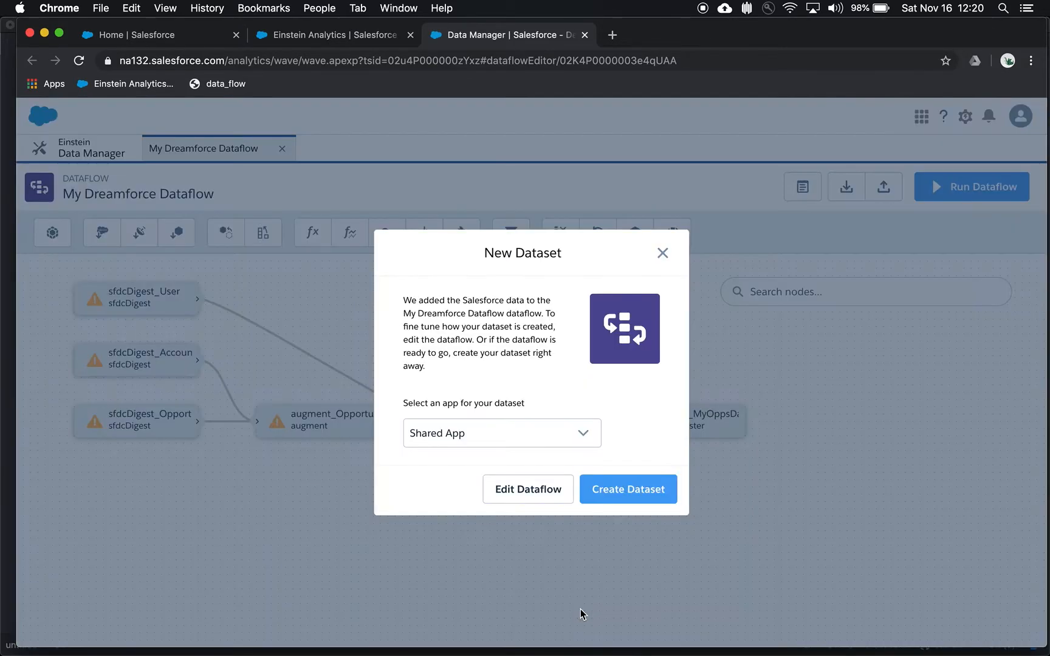
left_click(542, 433)
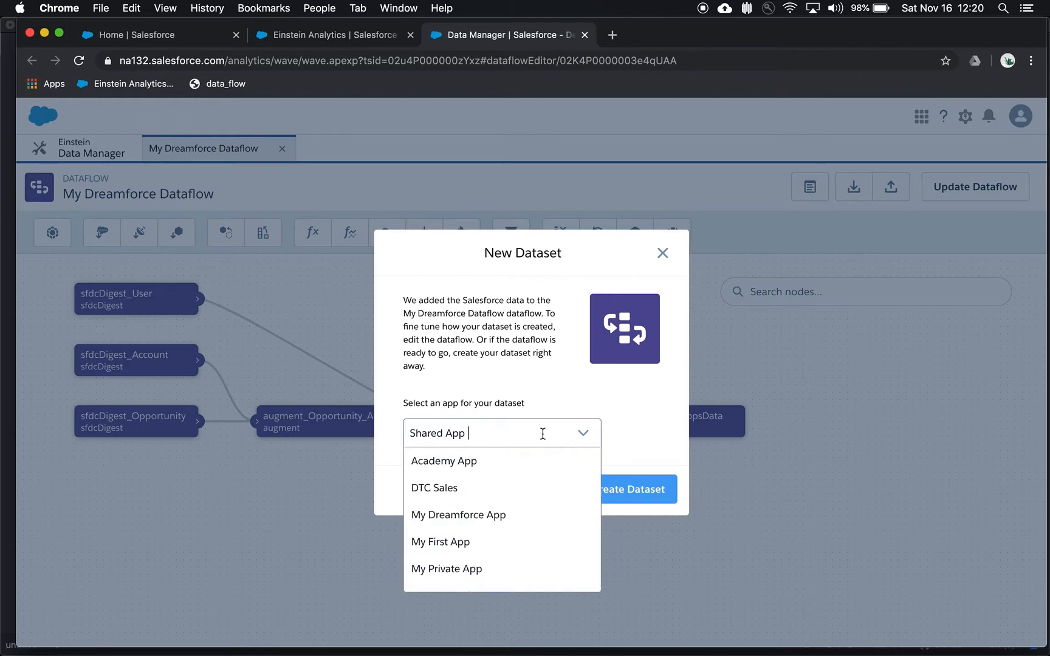
left_click(506, 515)
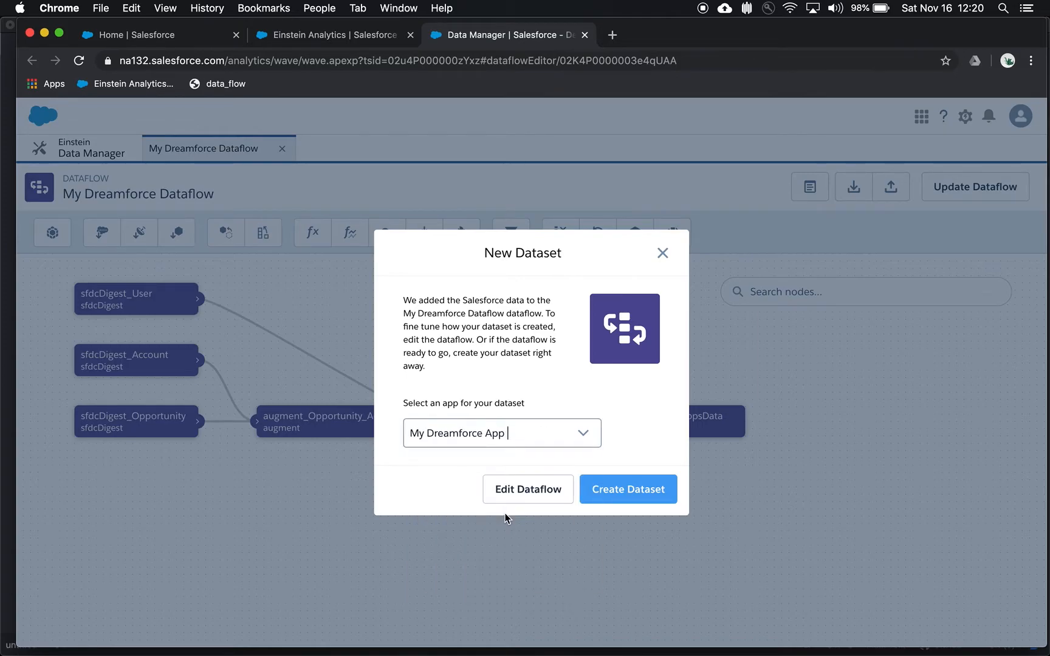
left_click(632, 489)
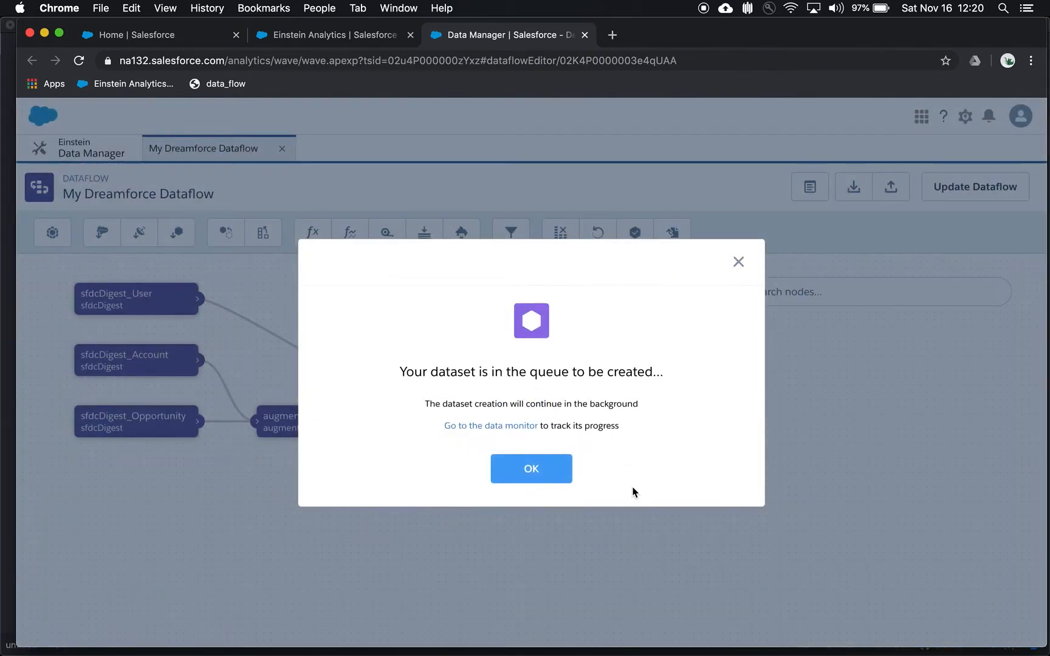
left_click(505, 427)
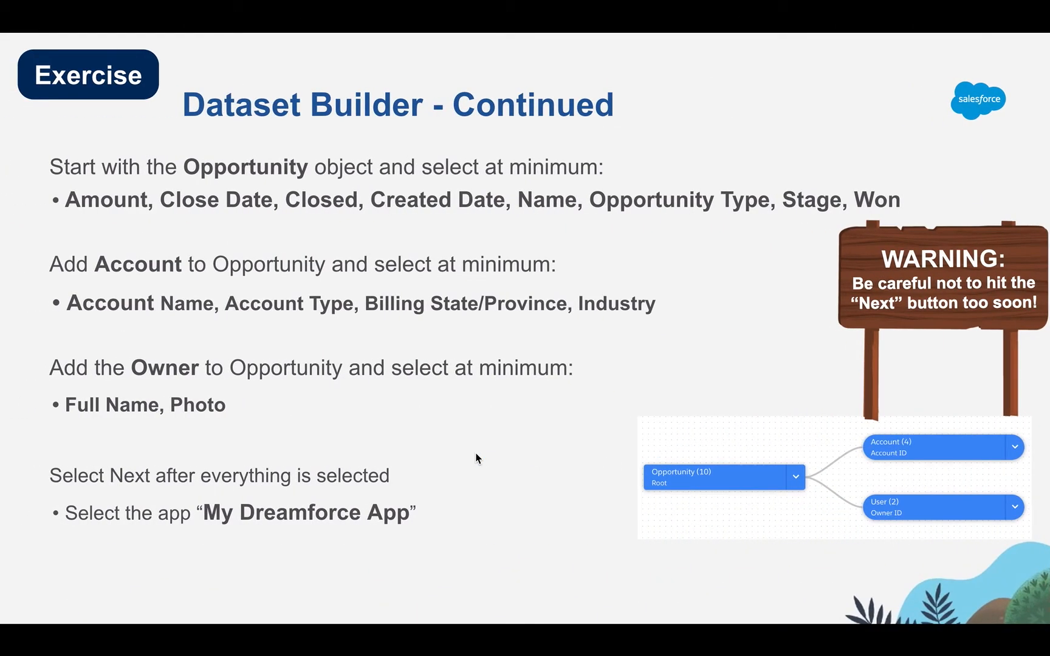
key("Right")
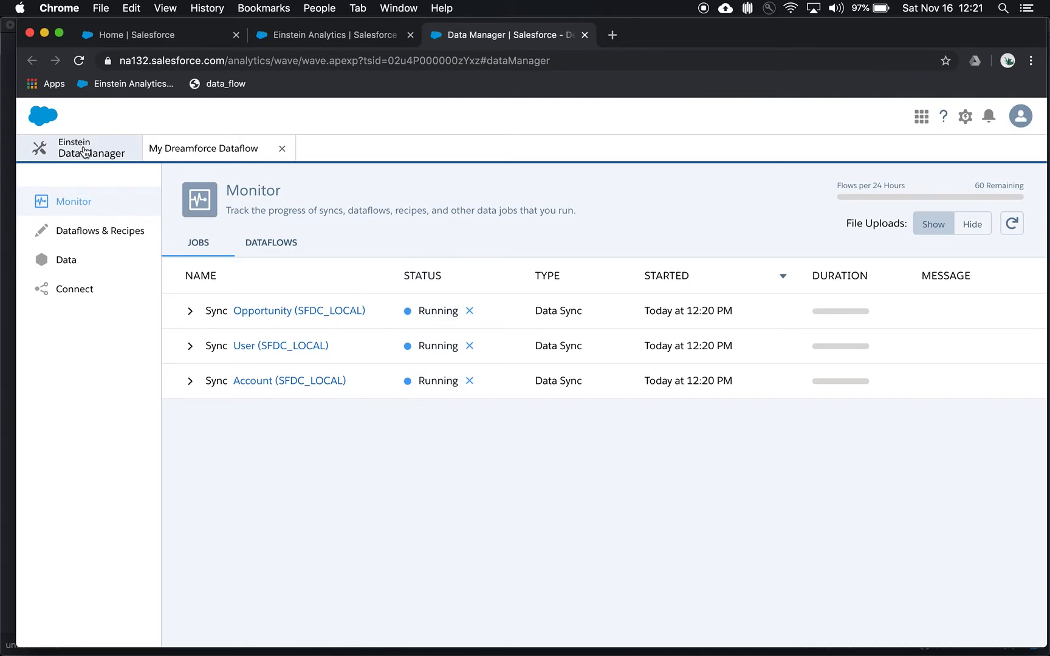
Start a new dataset in Analytics Studio from the CSV file Opp External Amount.csv in the ace-data-examples folder.
left_click(313, 37)
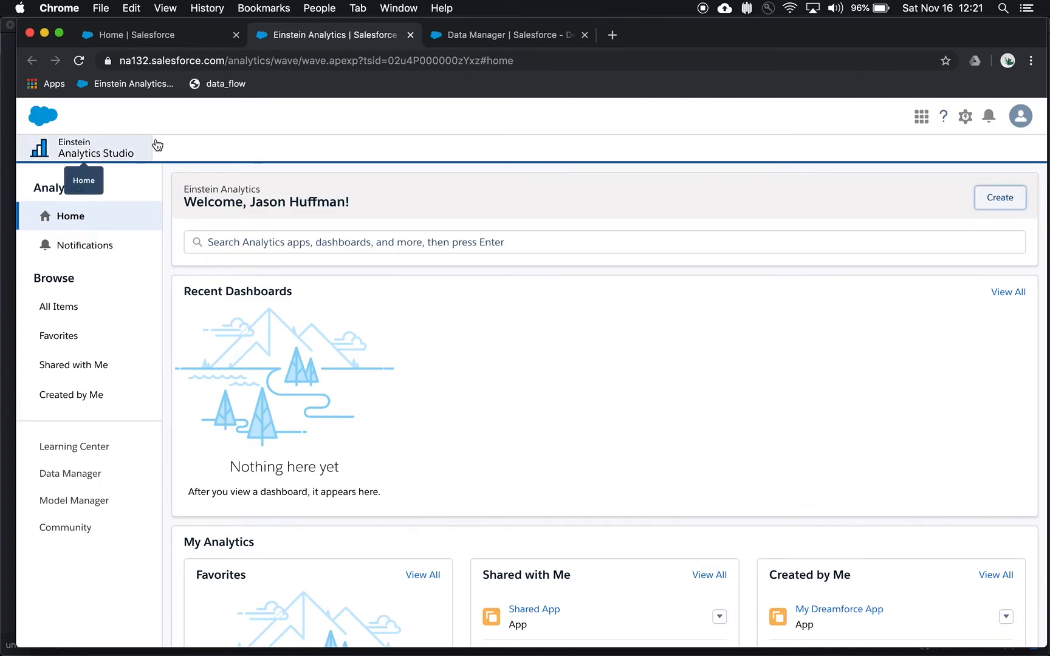
left_click(992, 202)
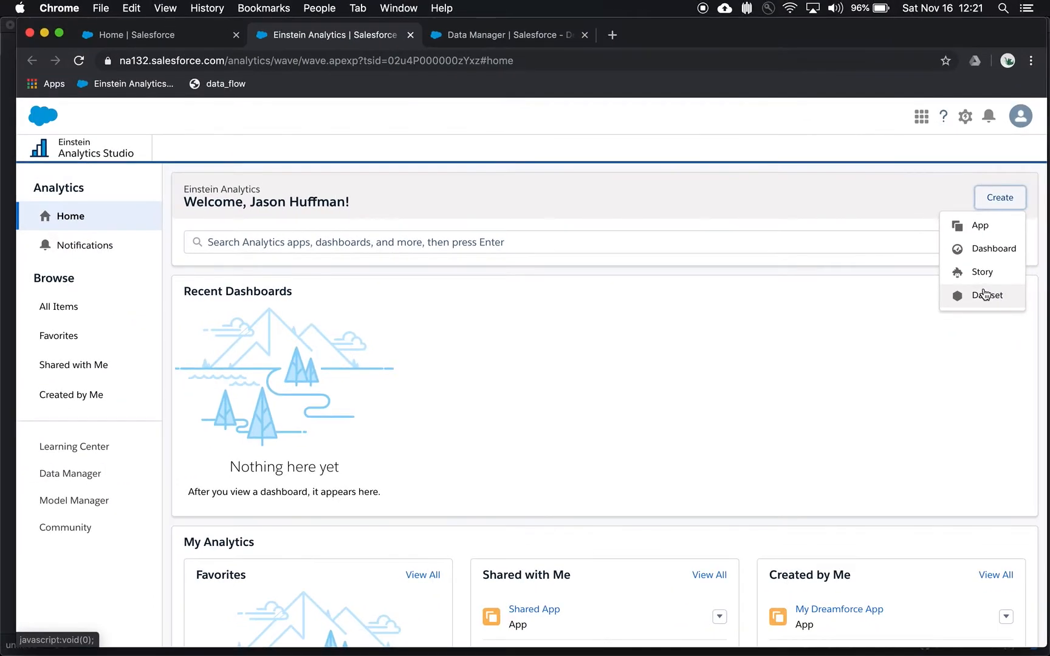
left_click(987, 296)
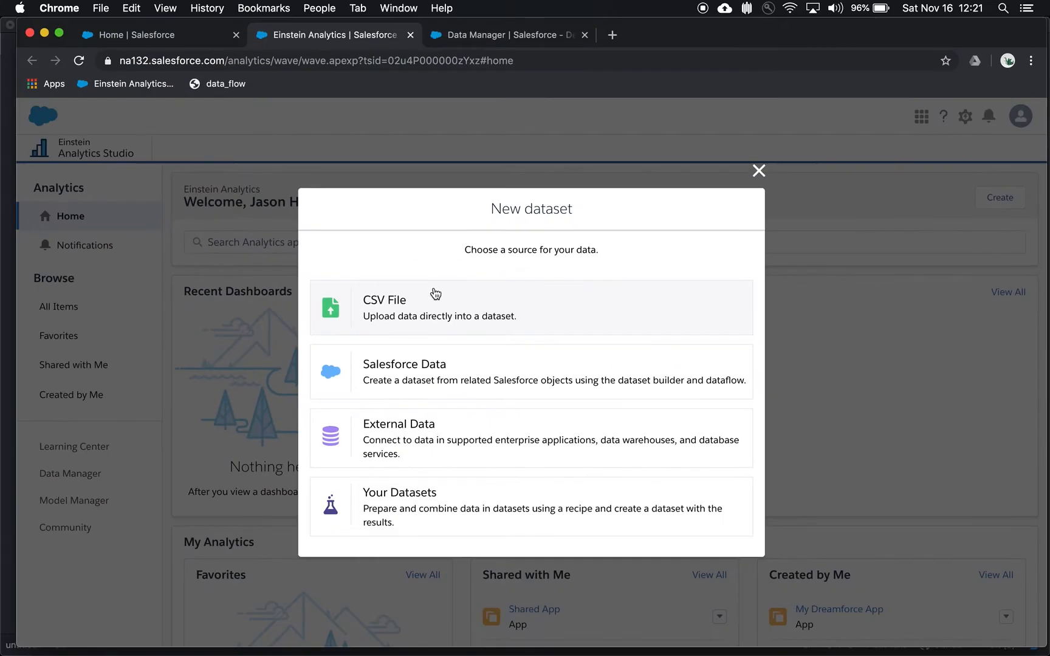
left_click(435, 294)
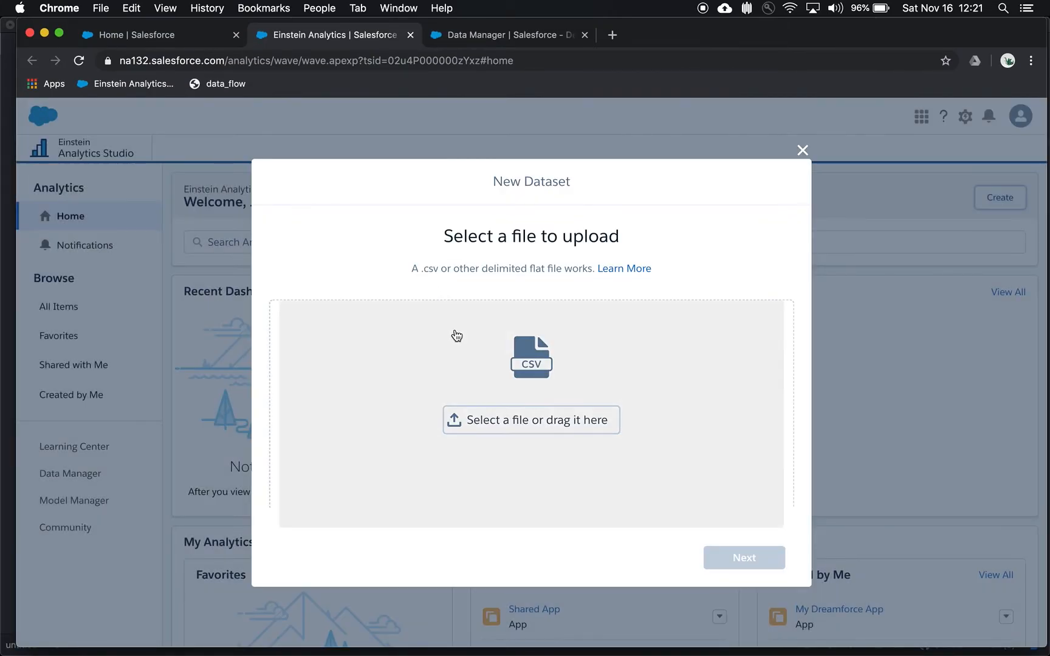
left_click(539, 421)
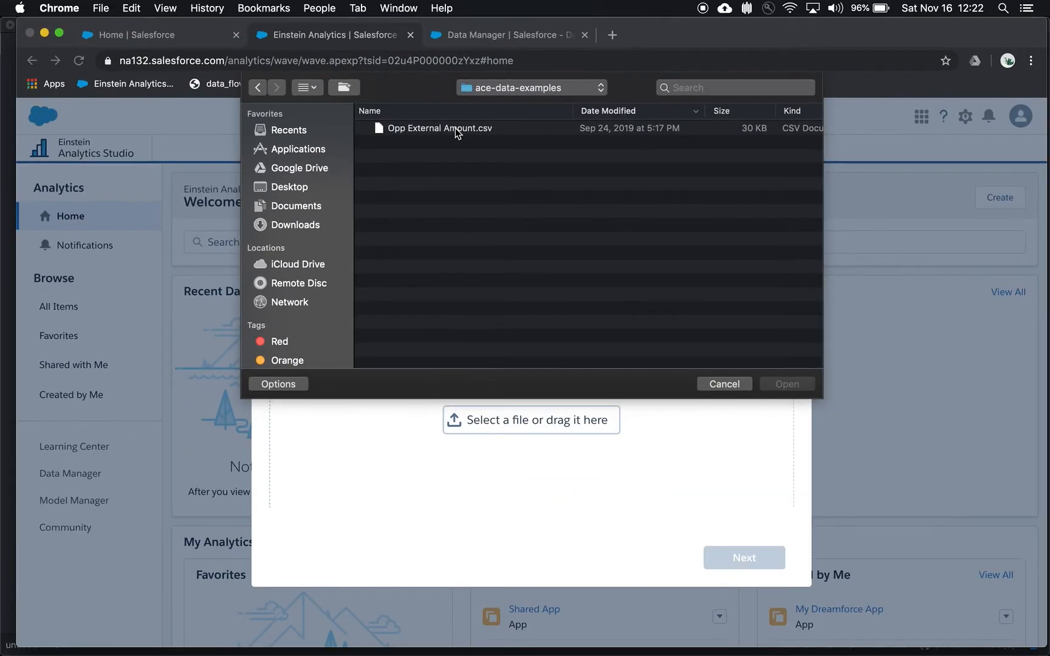
left_click(455, 129)
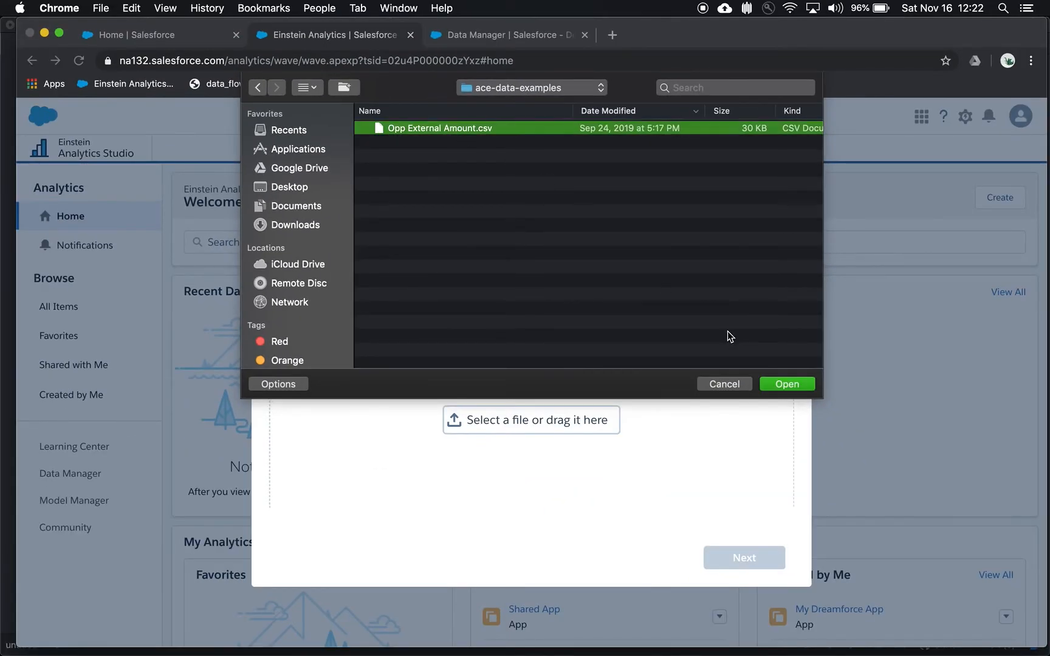
left_click(786, 383)
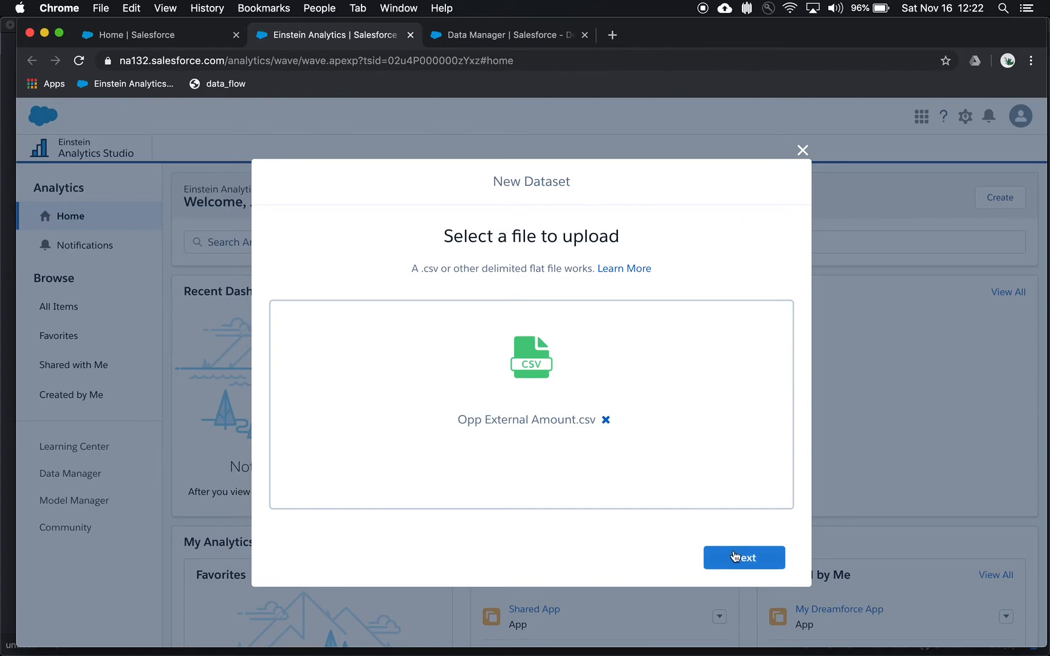
left_click(739, 559)
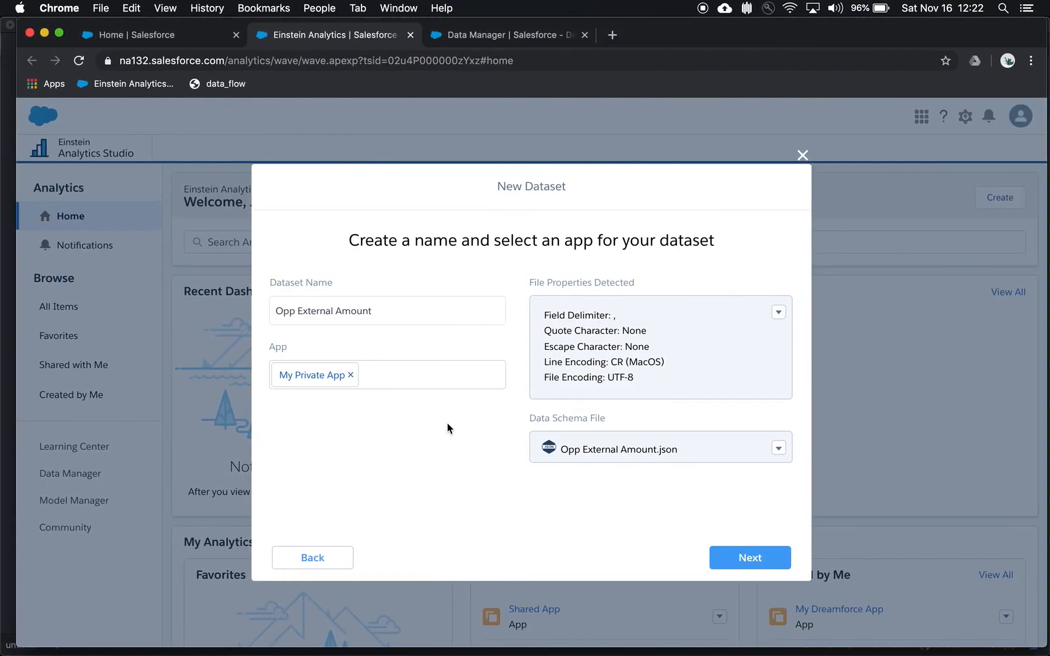
Change the Opp External Amount dataset's app to My Dreamforce App and continue to its field attributes.
left_click(352, 376)
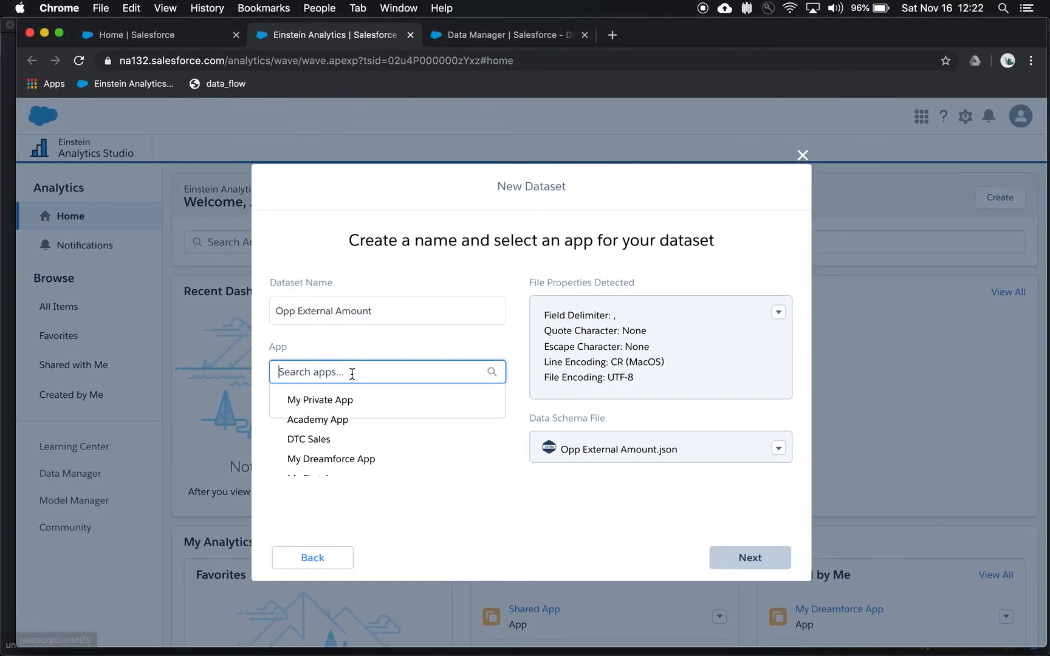
left_click(349, 460)
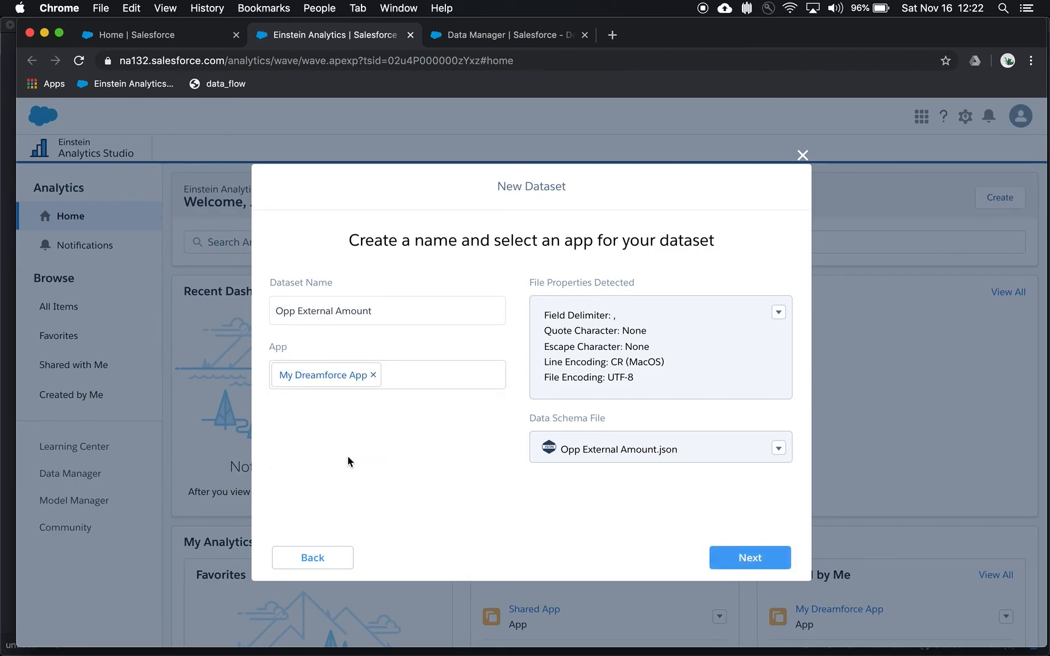
left_click(760, 557)
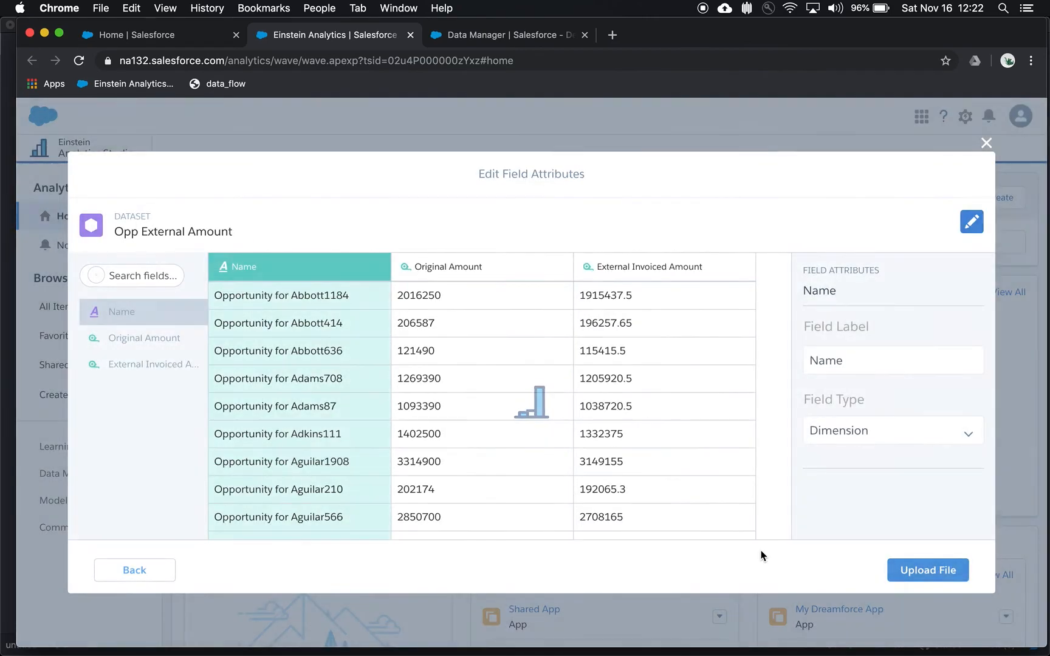
key("ctrl+Left")
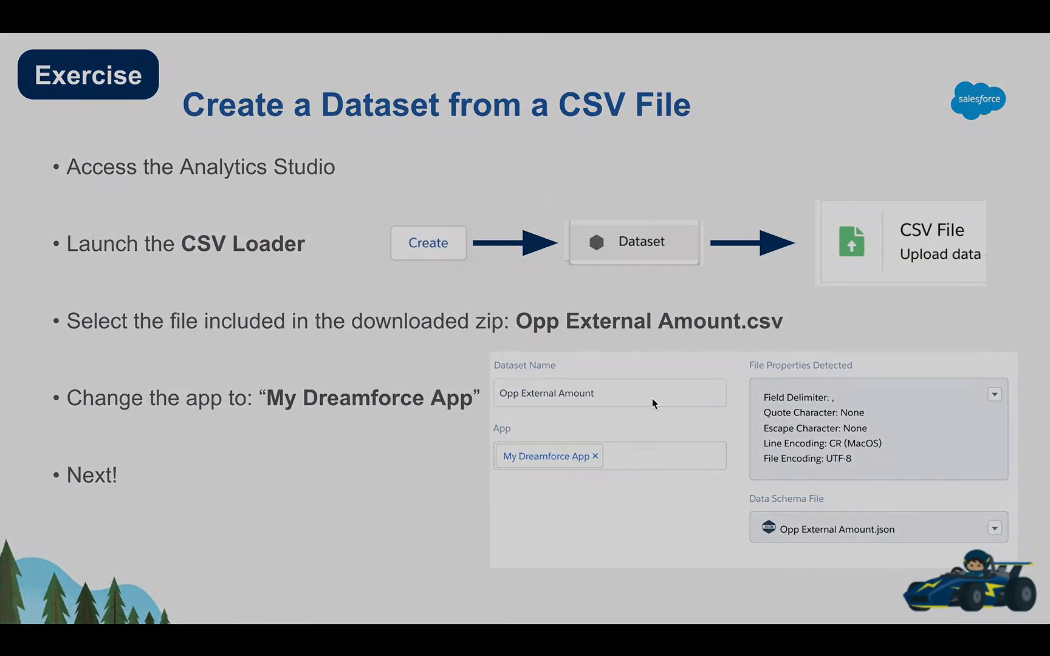
key("ctrl+Right")
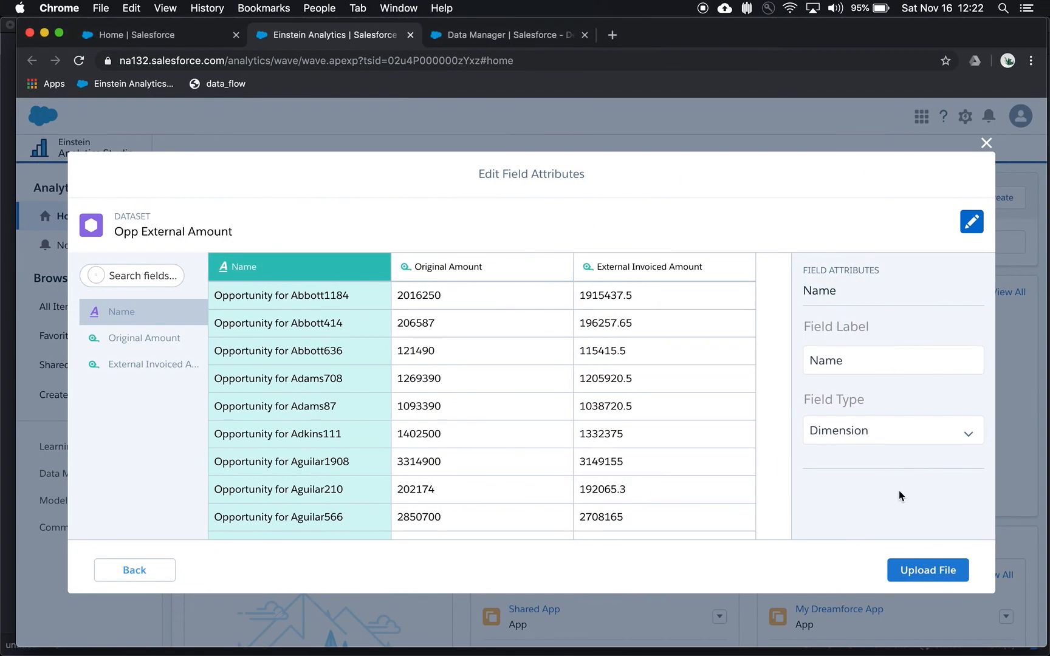
Upload the Opp External Amount file with its detected field attributes.
left_click(928, 571)
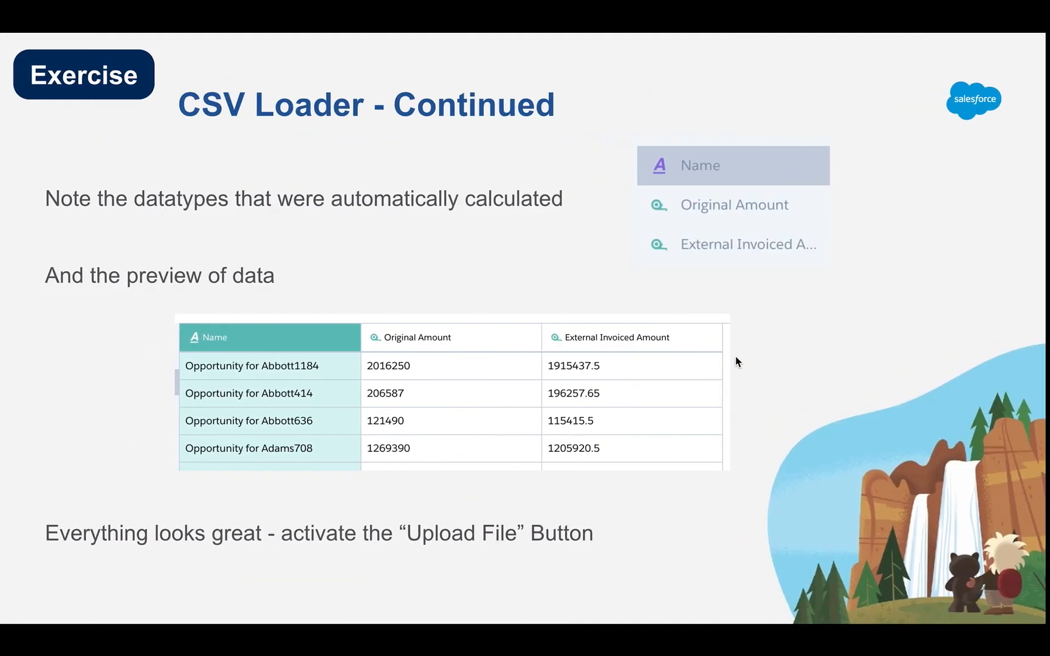
key("Right")
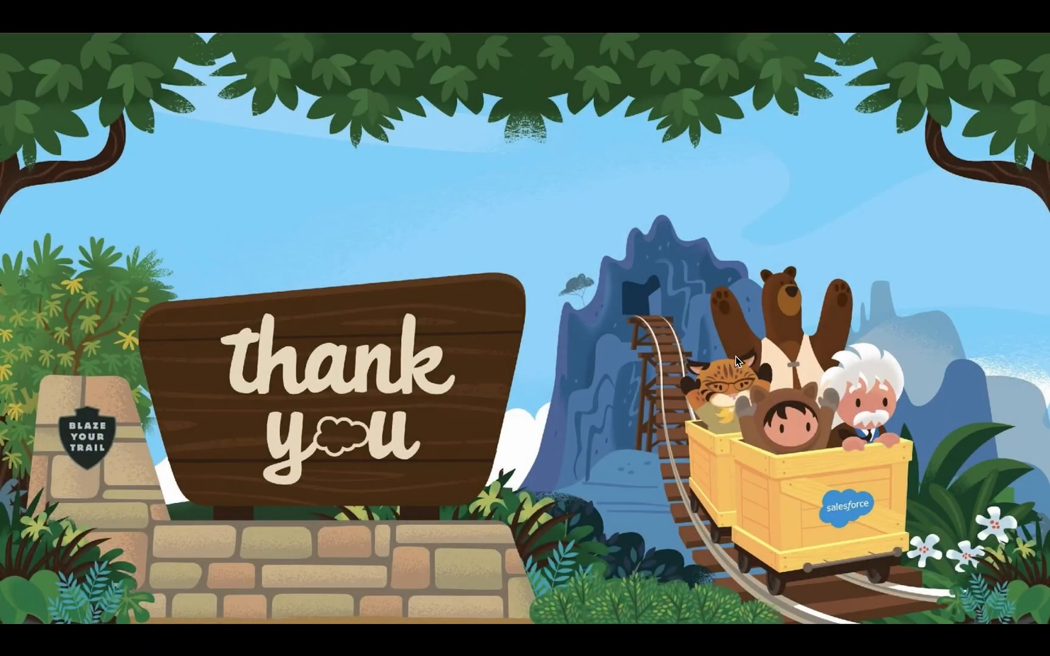